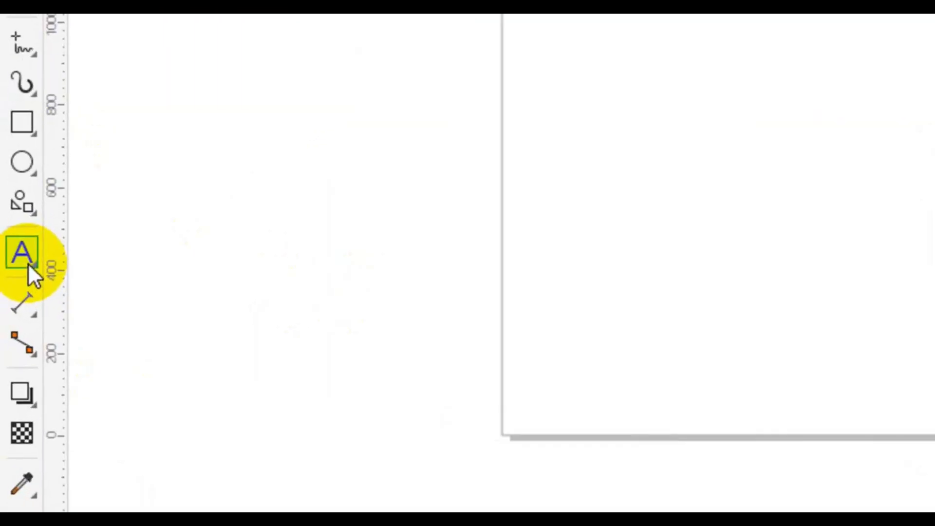
# Add the artistic text "TEXT" on the page with the Text tool.
pyautogui.click(28, 263)
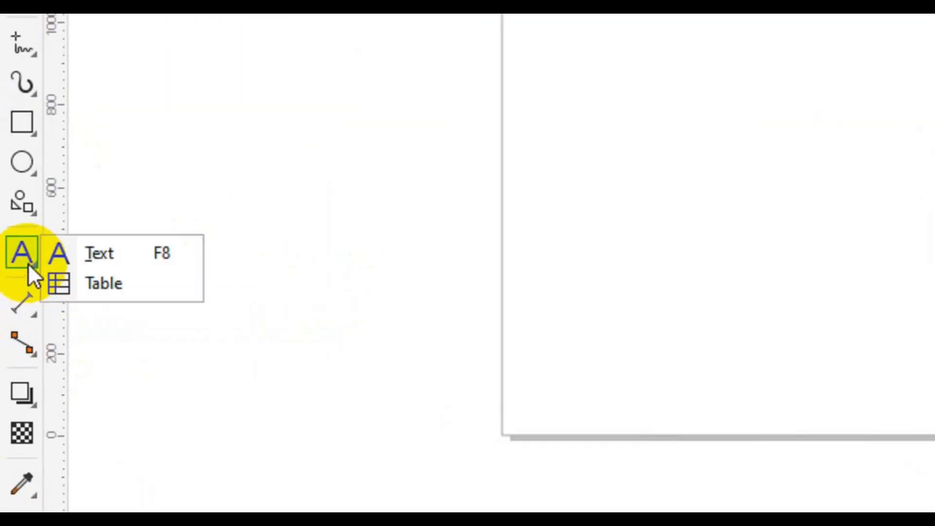
pyautogui.click(134, 253)
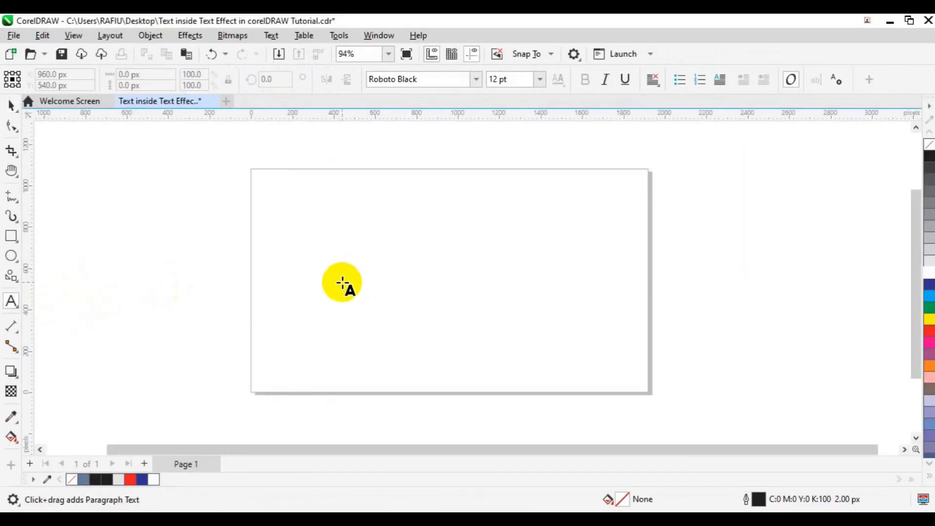
pyautogui.click(343, 283)
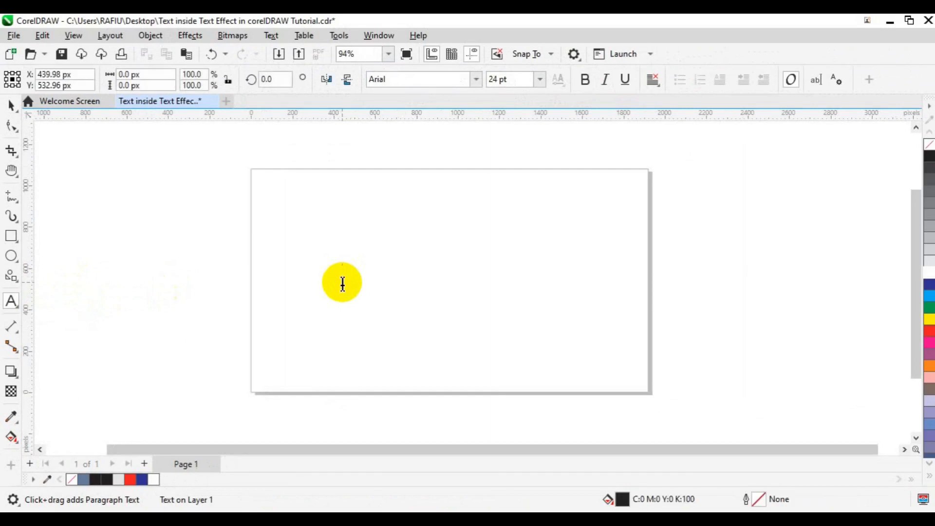
pyautogui.write('TEXT')
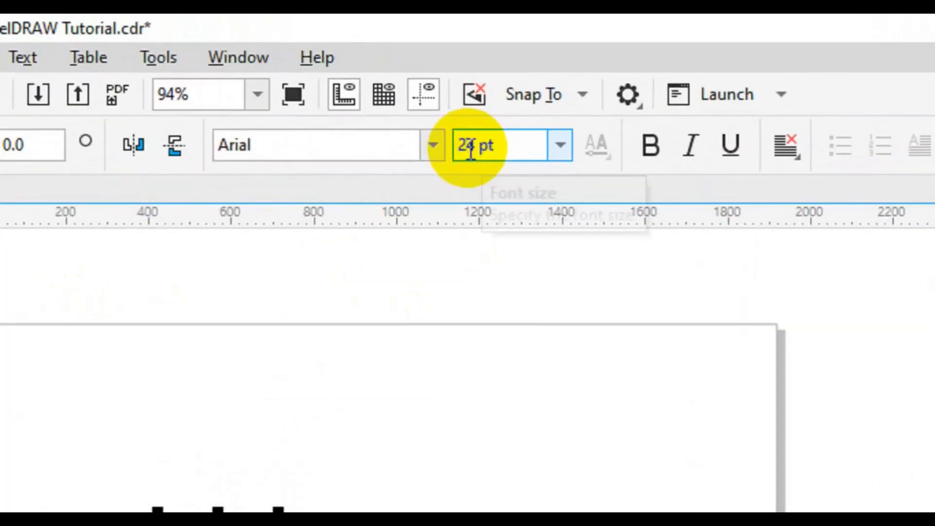
# Set the font size of the word TEXT to 100 pt.
pyautogui.click(470, 146)
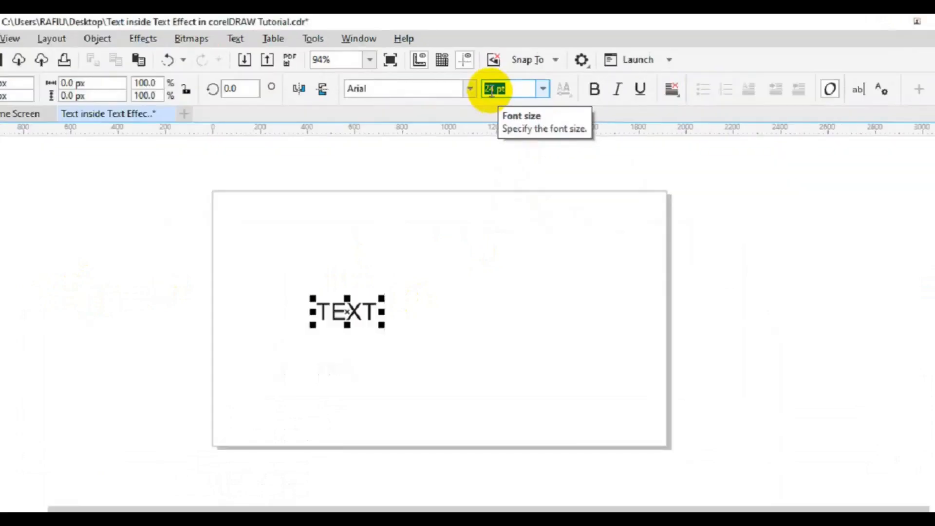
pyautogui.click(11, 105)
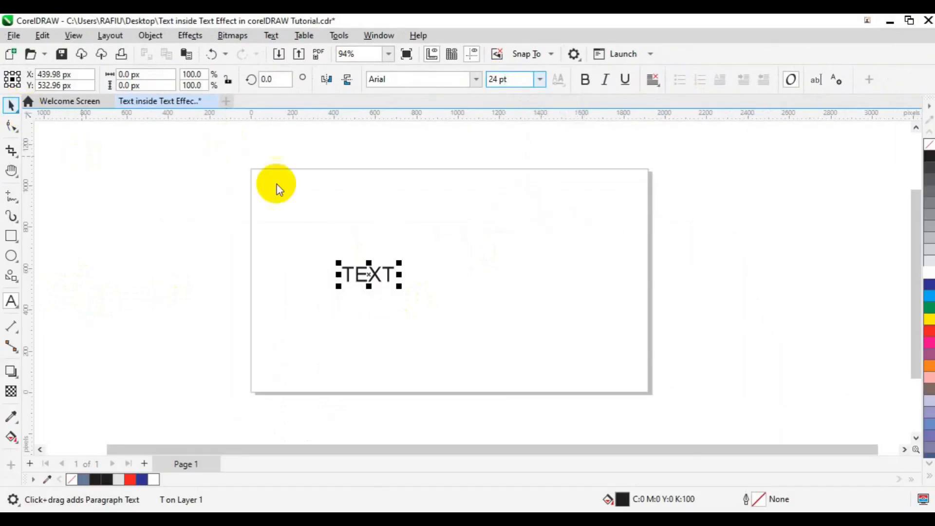
pyautogui.click(399, 287)
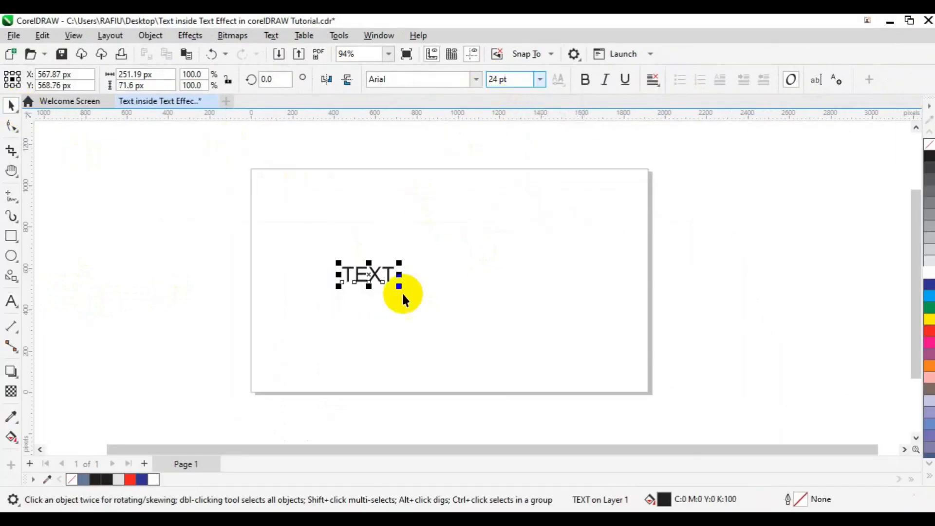
pyautogui.click(499, 83)
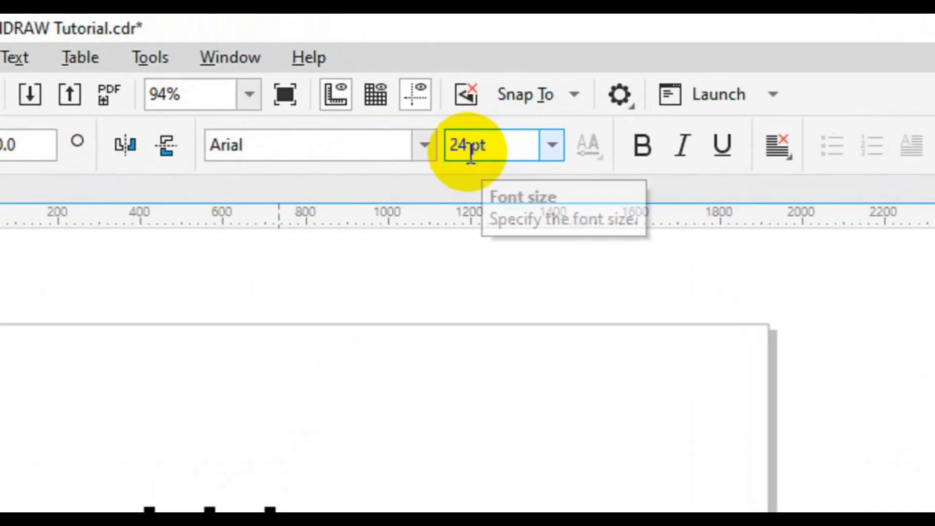
pyautogui.doubleClick(470, 145)
pyautogui.write('100')
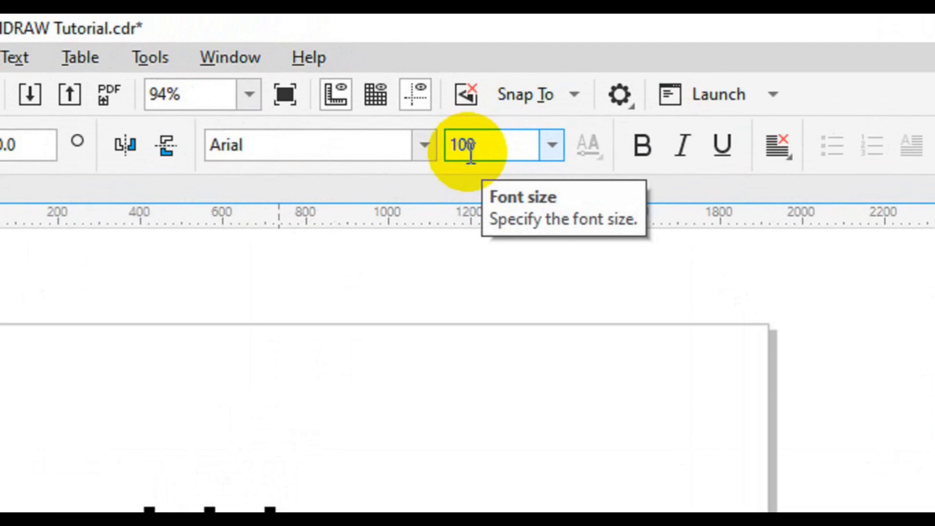
pyautogui.press('Return')
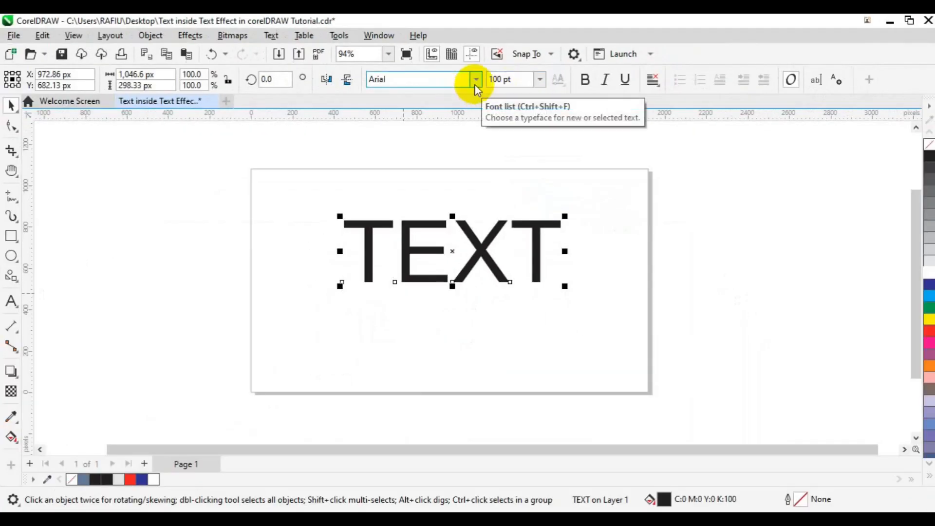
# Change the font of the word TEXT to Roboto Black and centre it on the page.
pyautogui.click(476, 80)
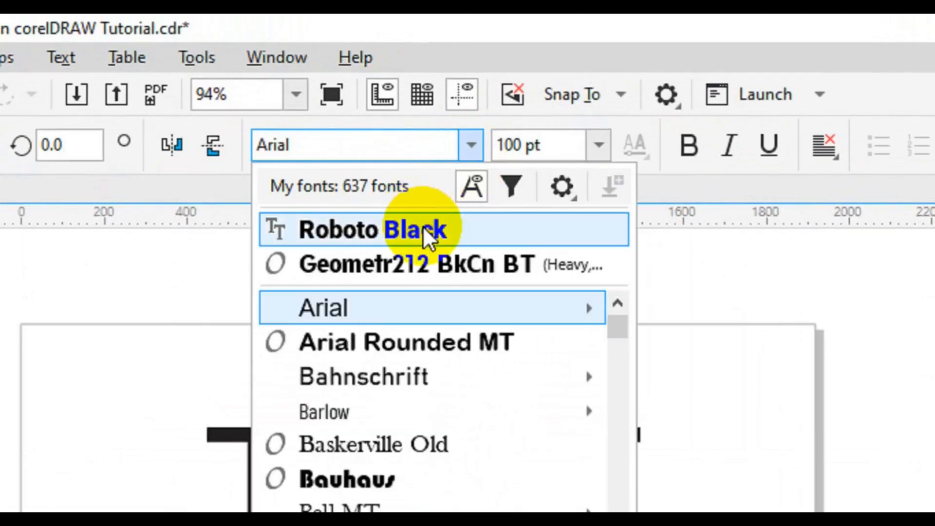
pyautogui.press('Escape')
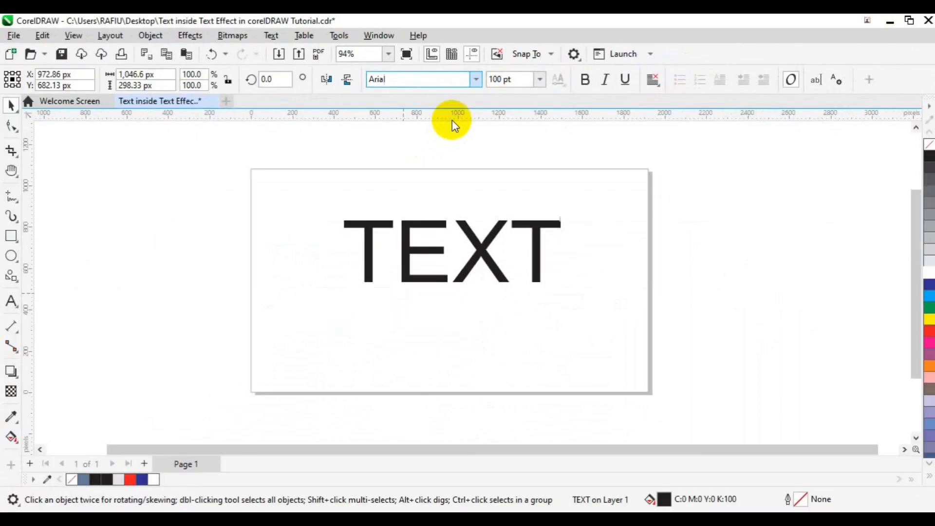
pyautogui.click(462, 262)
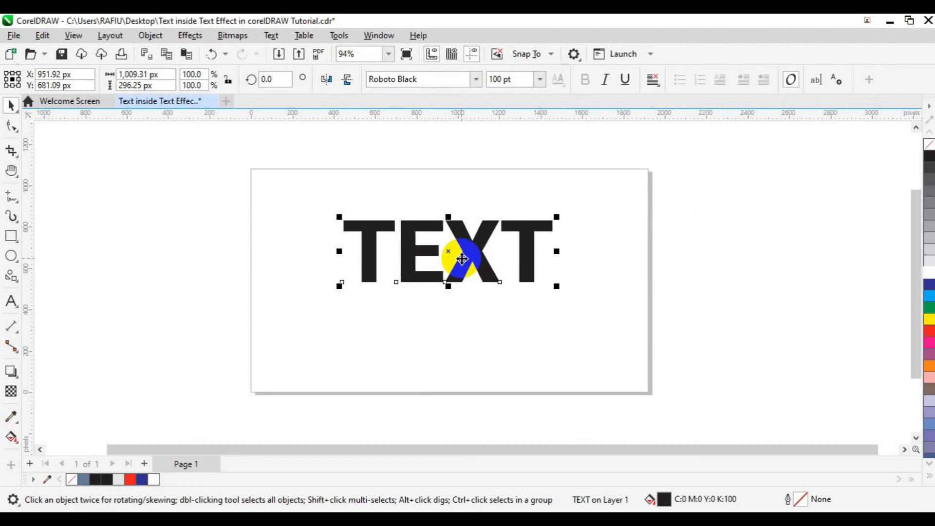
pyautogui.press('p')
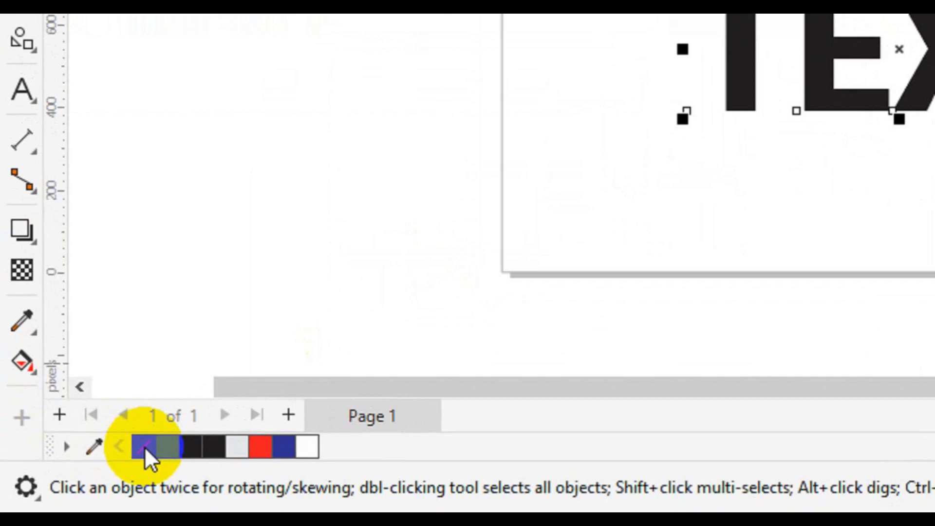
# Remove the fill from the word TEXT and give it a hairline outline in C40 M20 Y0 K40.
pyautogui.click(144, 446)
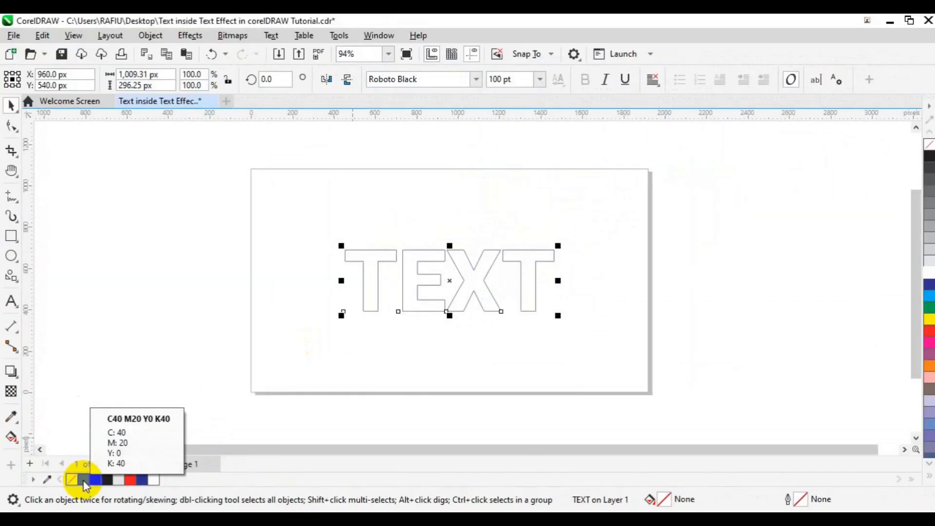
pyautogui.moveTo(229, 411); pyautogui.dragTo(365, 325)
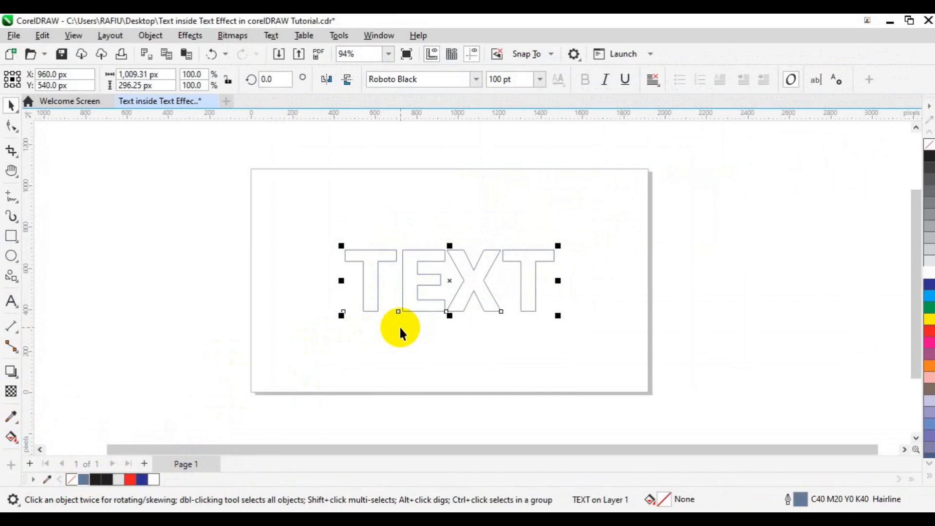
# Convert the word TEXT to curves and break it apart into four separately selectable letter shapes.
pyautogui.hotkey('ctrl', 'q')
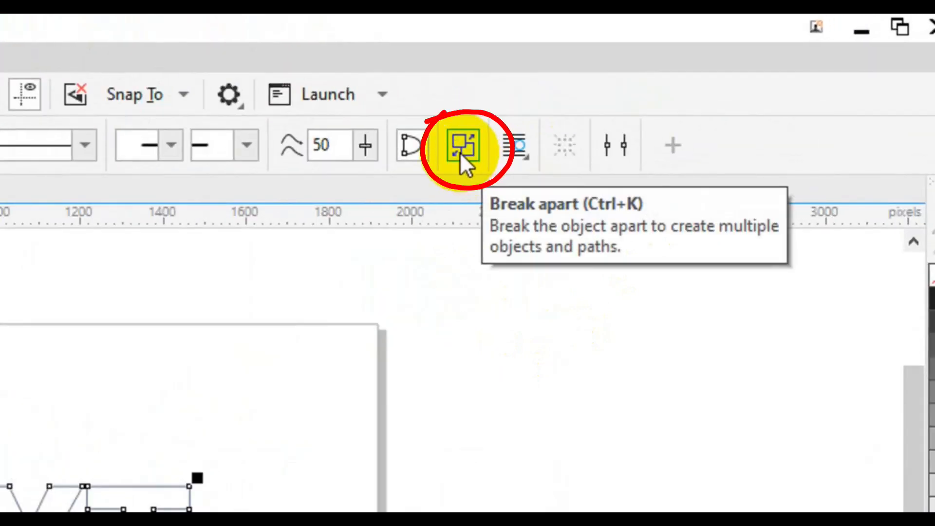
pyautogui.click(459, 151)
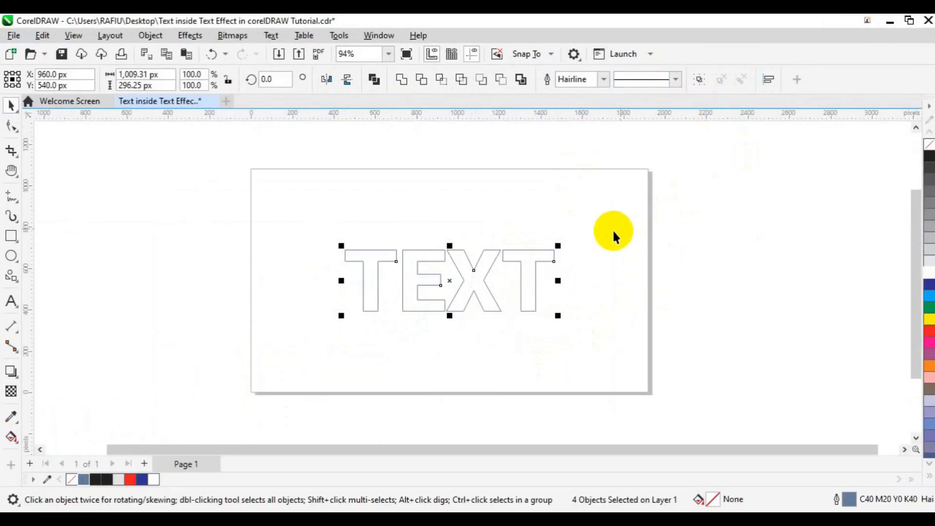
pyautogui.click(461, 288)
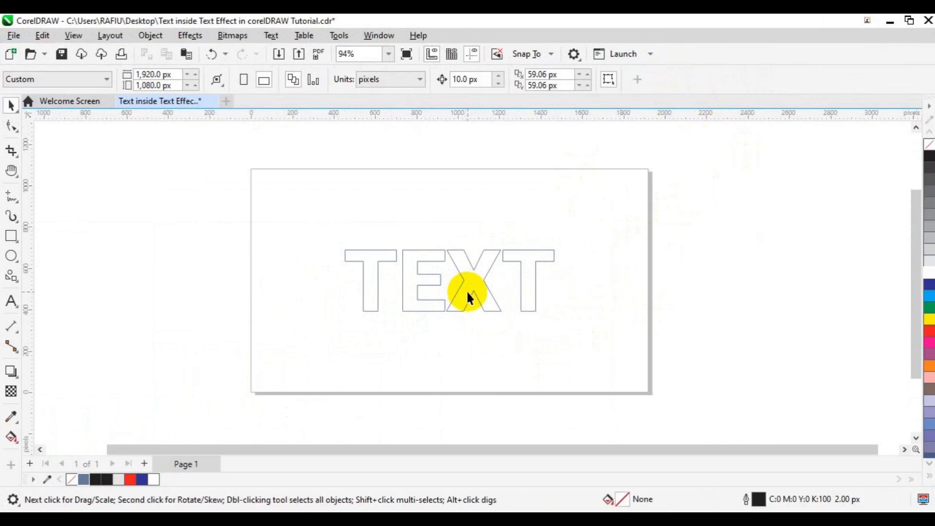
pyautogui.click(466, 290)
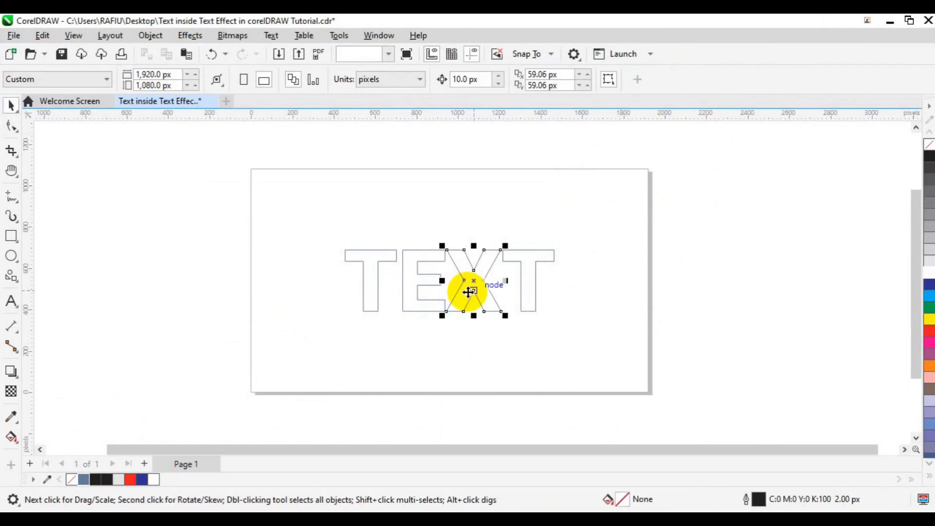
pyautogui.click(521, 281)
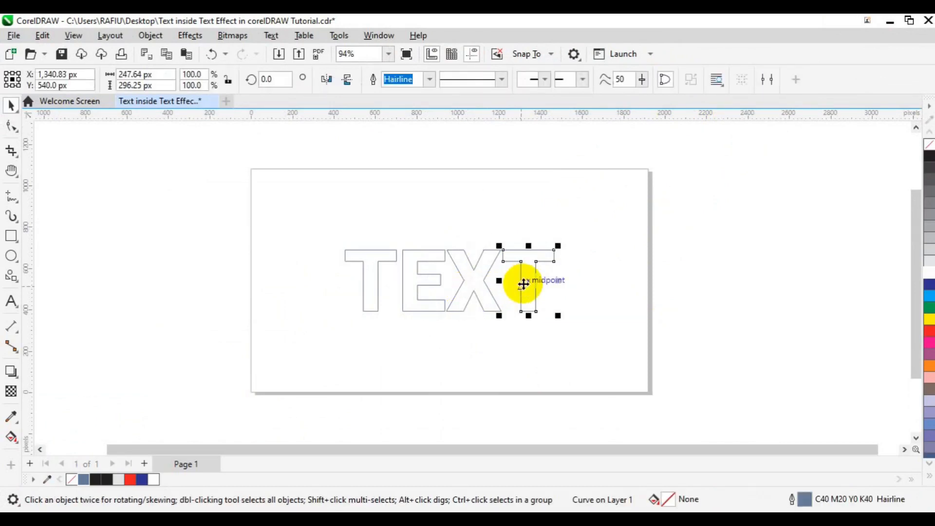
pyautogui.click(407, 306)
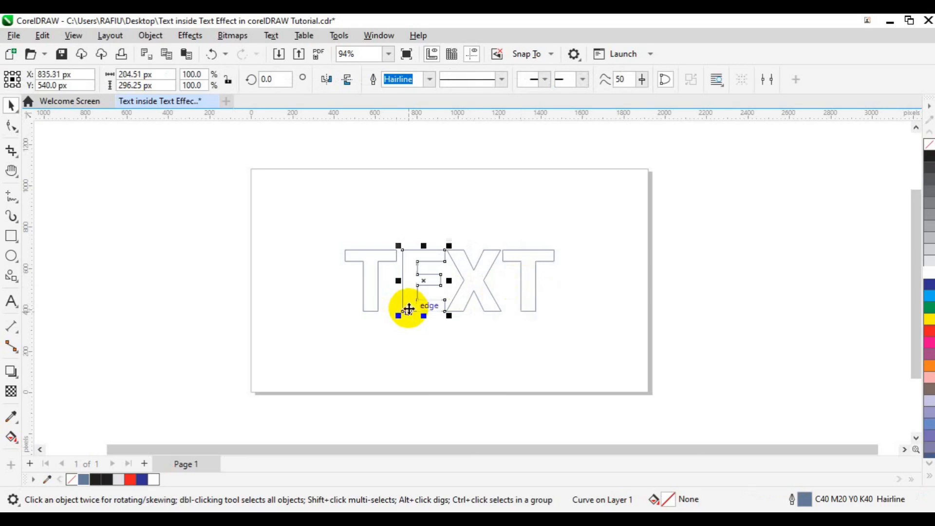
pyautogui.click(368, 292)
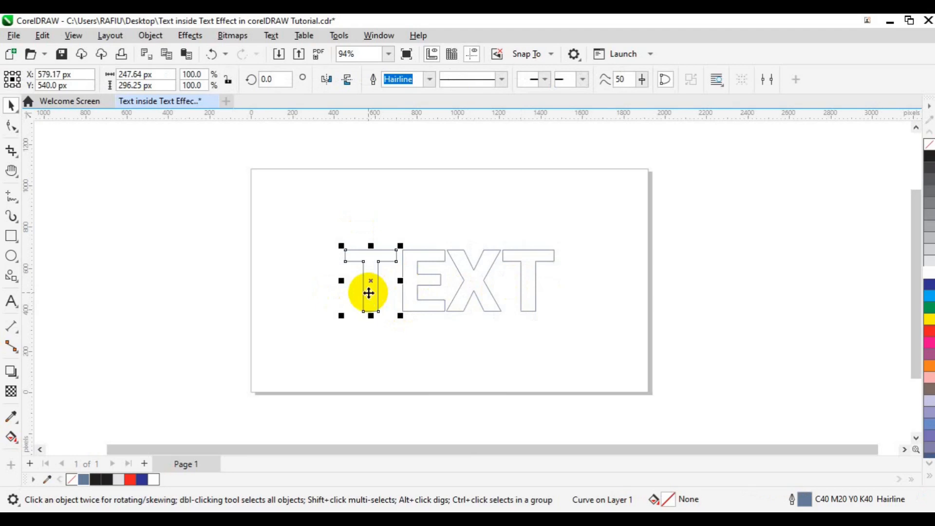
# Create a paragraph text frame inside the outline of the first letter T and fill it with the copied Lorem ipsum text.
pyautogui.scroll(1, 369, 292)
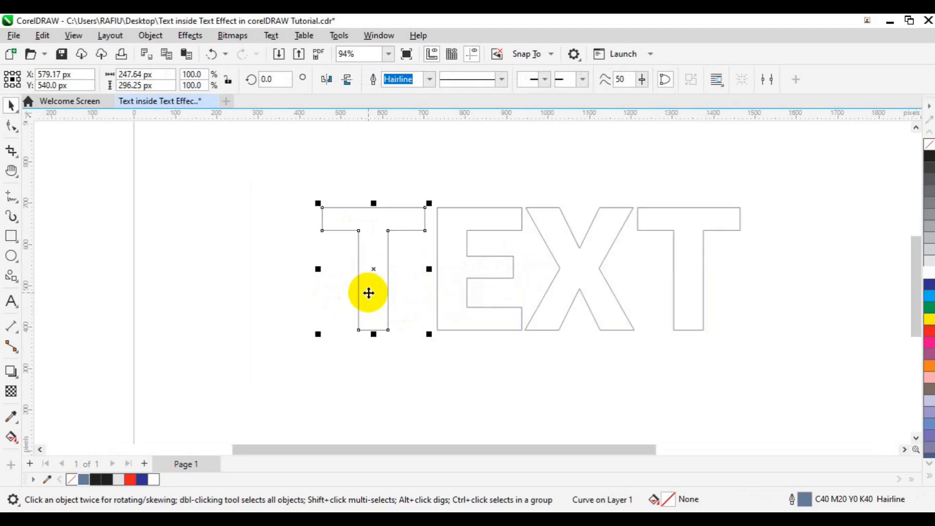
pyautogui.scroll(1, 369, 293)
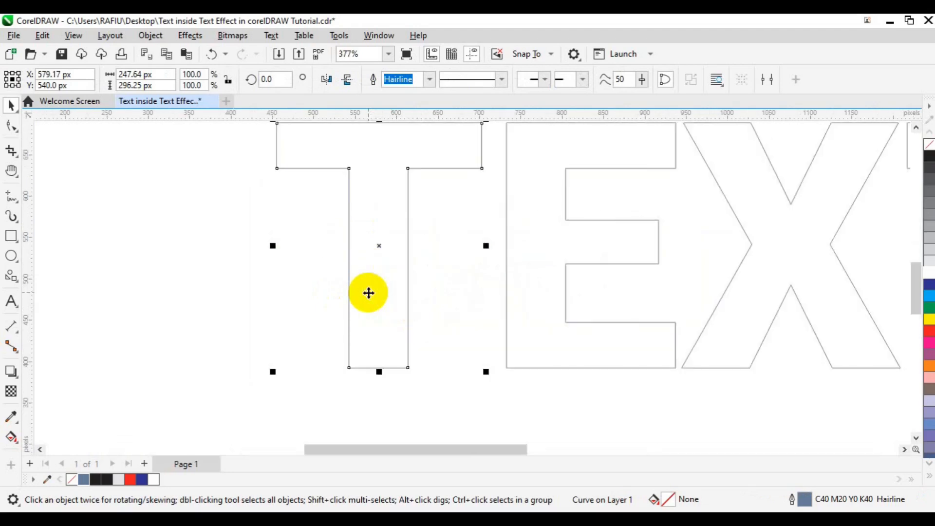
pyautogui.click(11, 302)
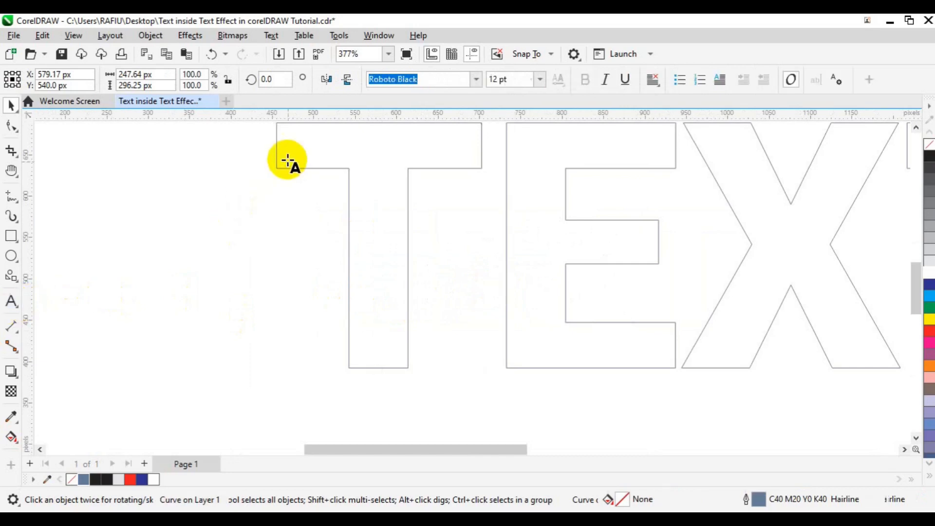
pyautogui.moveTo(284, 141); pyautogui.dragTo(369, 163)
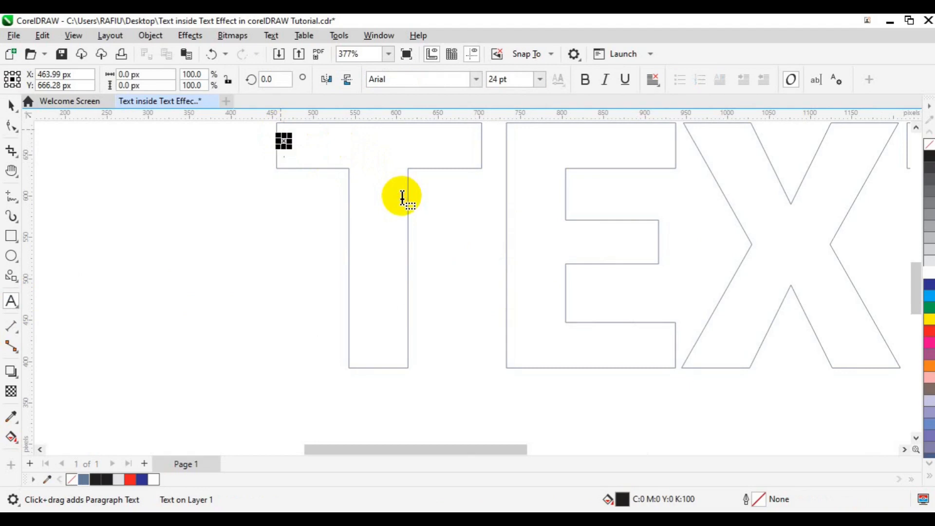
pyautogui.click(341, 175)
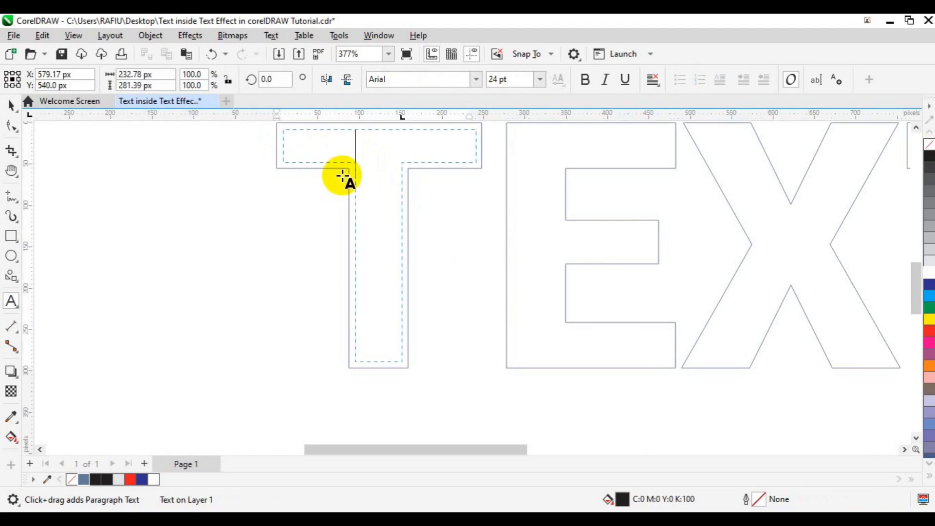
pyautogui.click(378, 159)
pyautogui.write('th')
pyautogui.hotkey('ctrl', 'a')
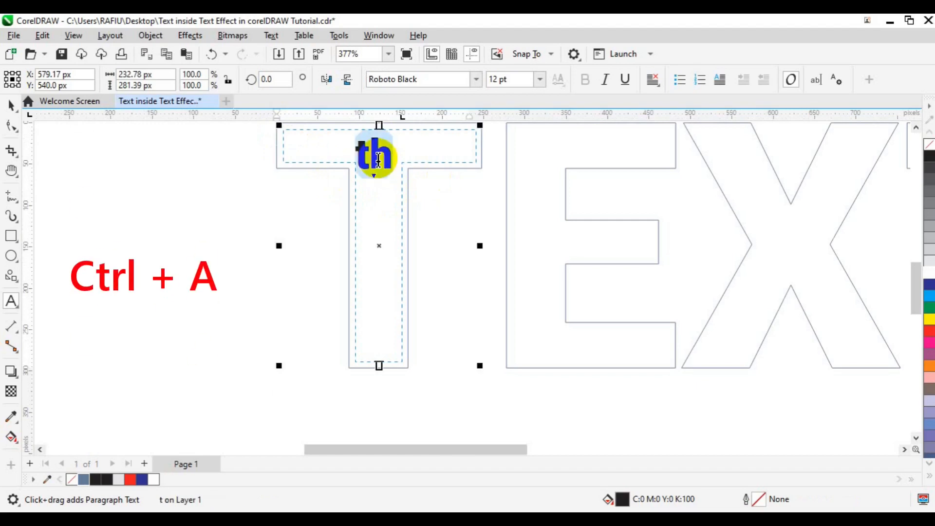
pyautogui.hotkey('ctrl', 'v')
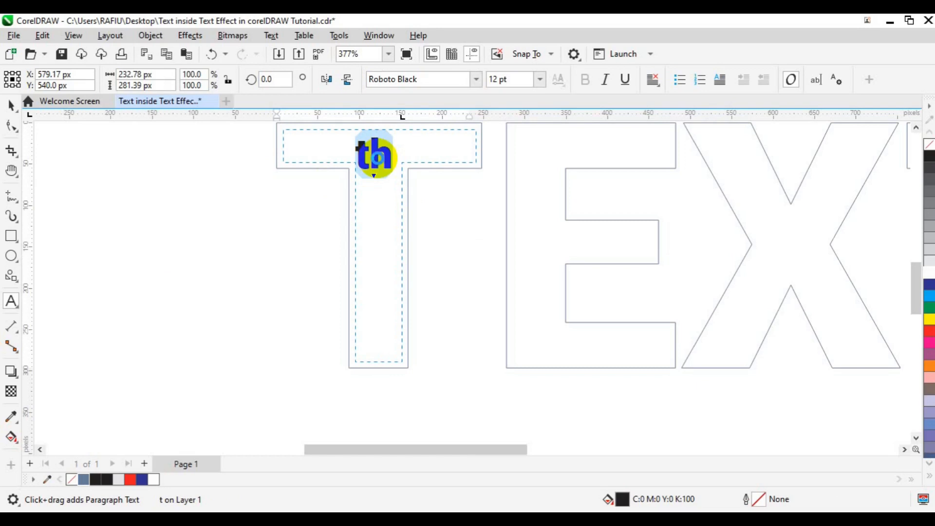
# Set the font size of all the Lorem ipsum text inside the first T to 3 pt.
pyautogui.hotkey('ctrl', 'a')
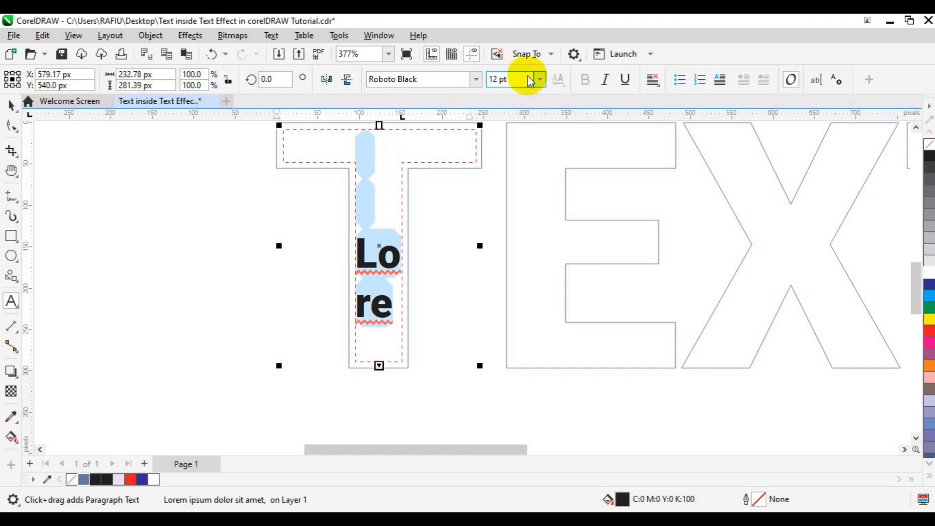
pyautogui.click(499, 80)
pyautogui.press('BackSpace')
pyautogui.press('BackSpace')
pyautogui.press('BackSpace')
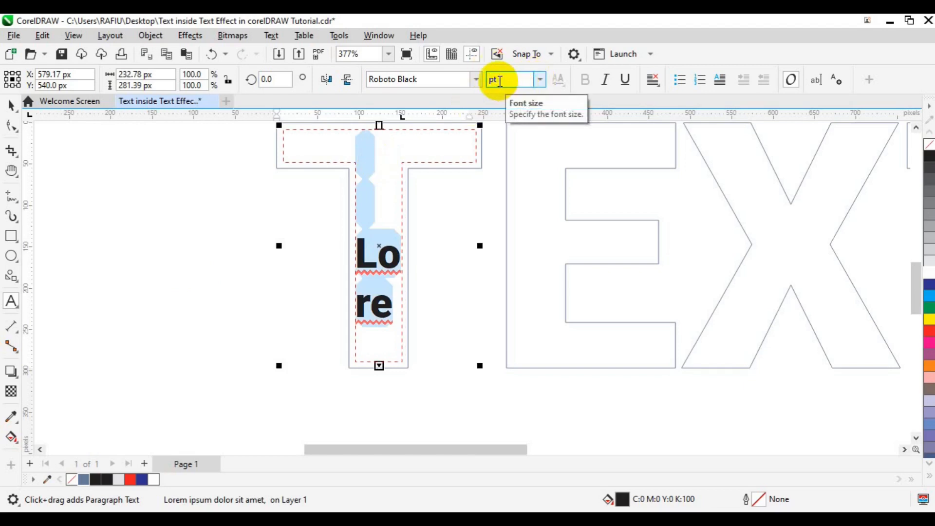
pyautogui.write('3')
pyautogui.press('Return')
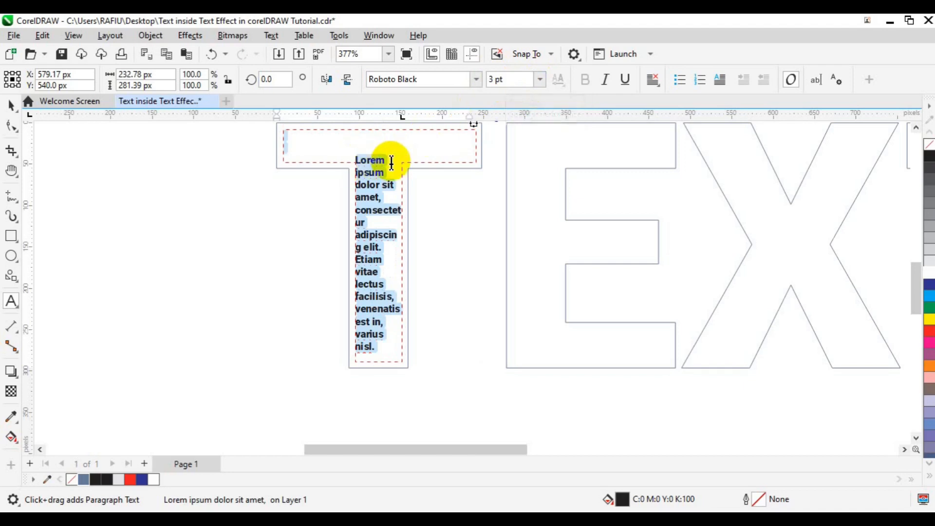
# Delete the blank lines before "Lorem" so the paragraph starts in the crossbar of the first T.
pyautogui.click(365, 160)
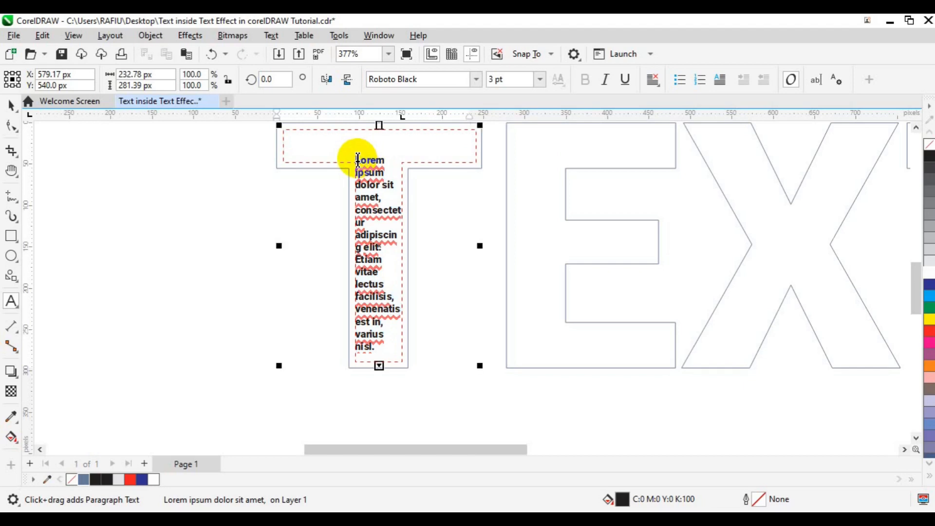
pyautogui.click(358, 160)
pyautogui.press('BackSpace')
pyautogui.click(357, 158)
pyautogui.press('BackSpace')
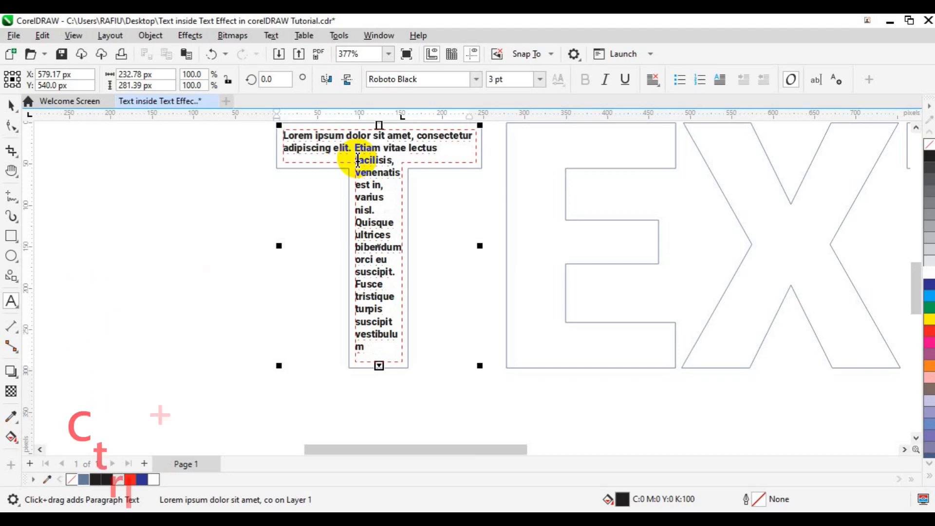
# Force-justify all the Lorem ipsum text inside the first T and change its font to Arial Black.
pyautogui.hotkey('ctrl', 'a')
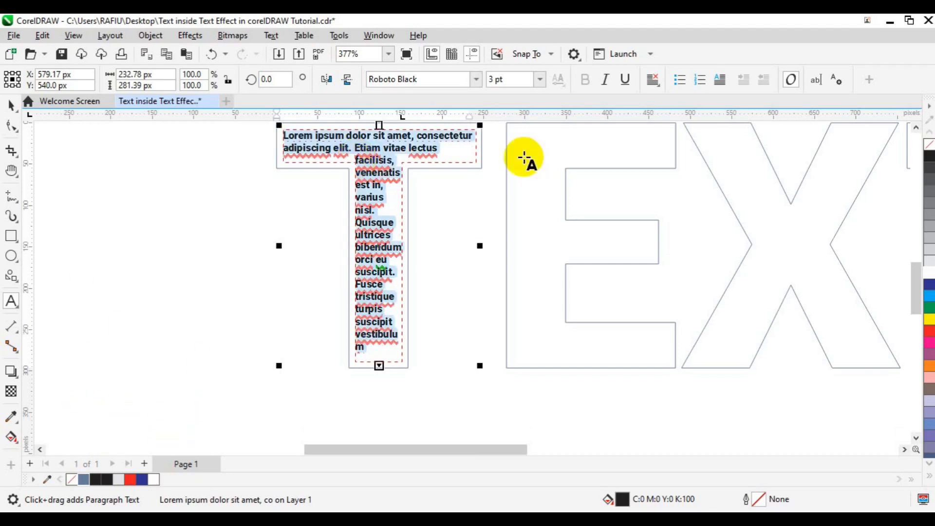
pyautogui.click(658, 88)
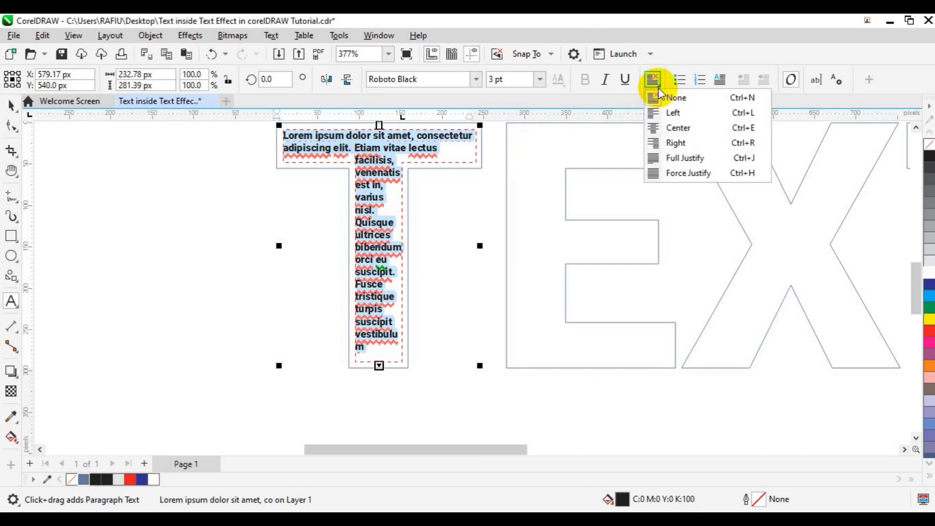
pyautogui.click(701, 173)
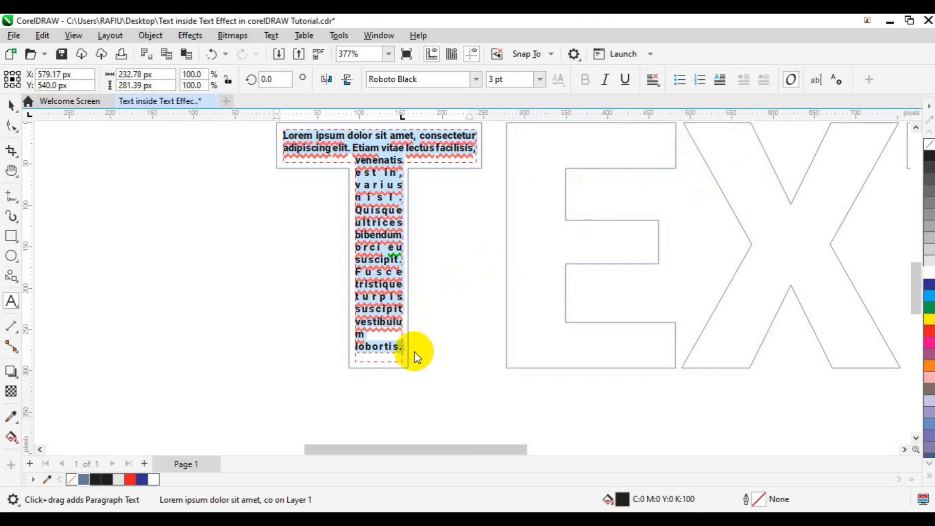
pyautogui.click(403, 351)
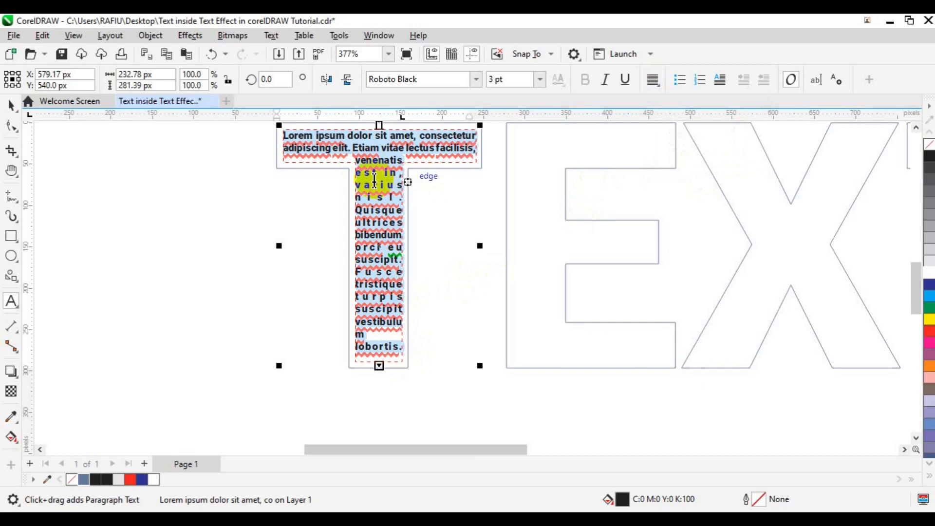
pyautogui.click(474, 81)
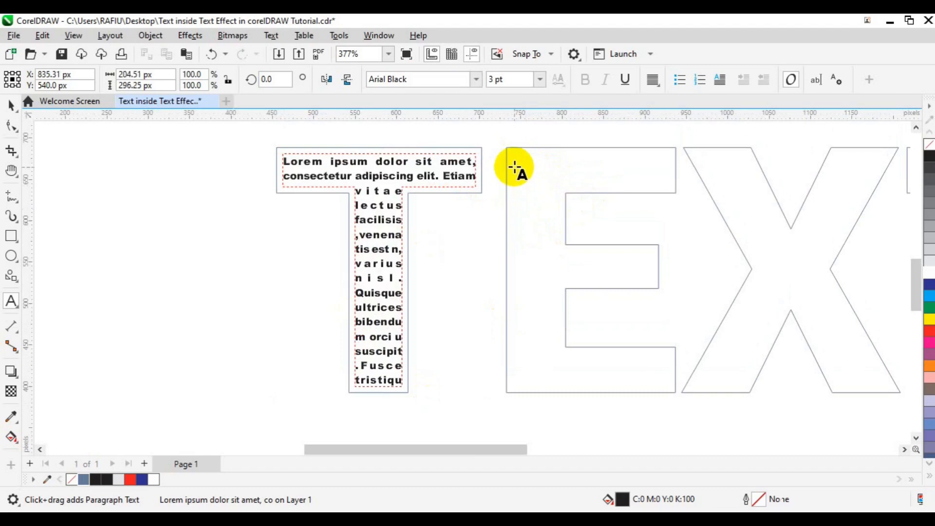
# Create a paragraph text frame inside the outline of the E and fill it with the copied Lorem ipsum text.
pyautogui.click(516, 167)
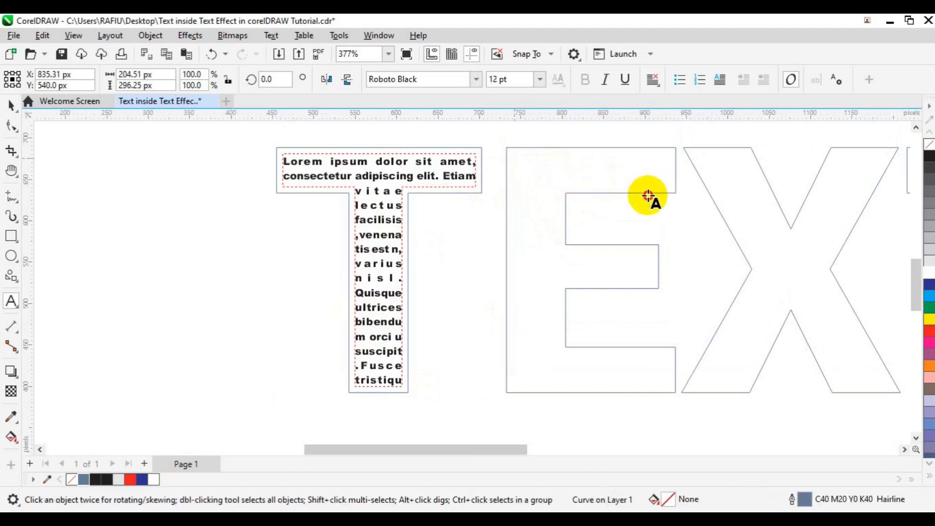
pyautogui.click(649, 194)
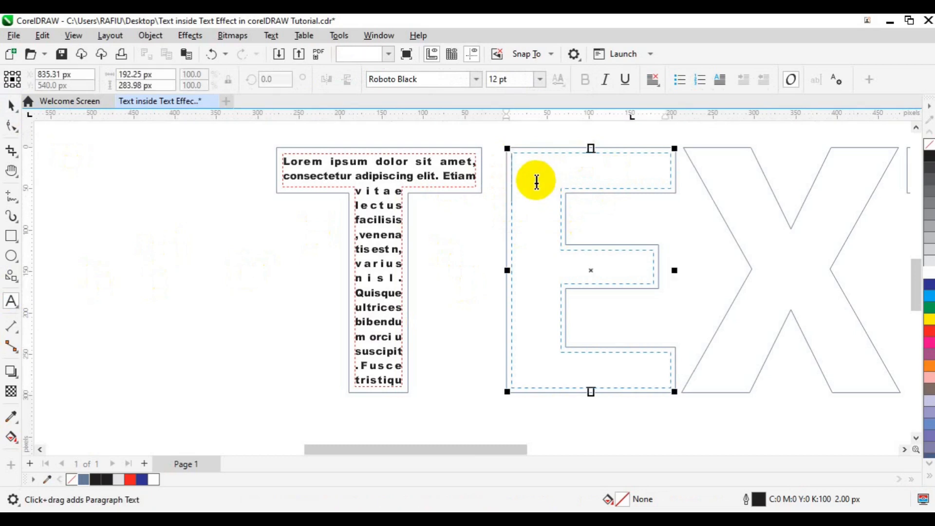
pyautogui.write('T')
pyautogui.press('Return')
pyautogui.write('h')
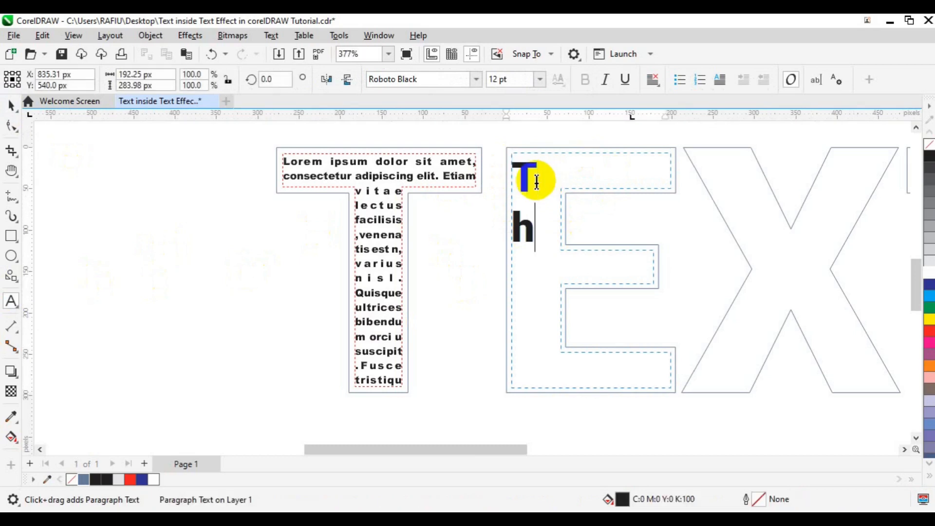
pyautogui.hotkey('ctrl', 'a')
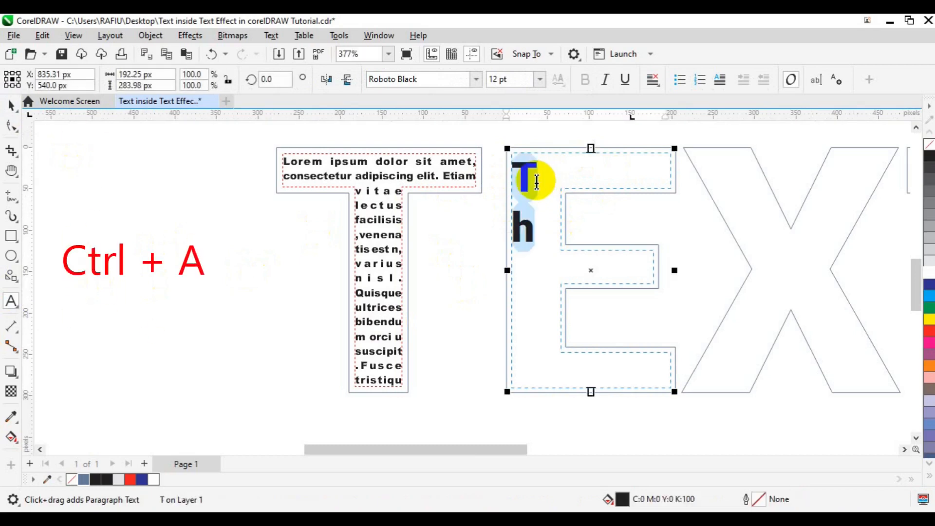
pyautogui.hotkey('ctrl', 'v')
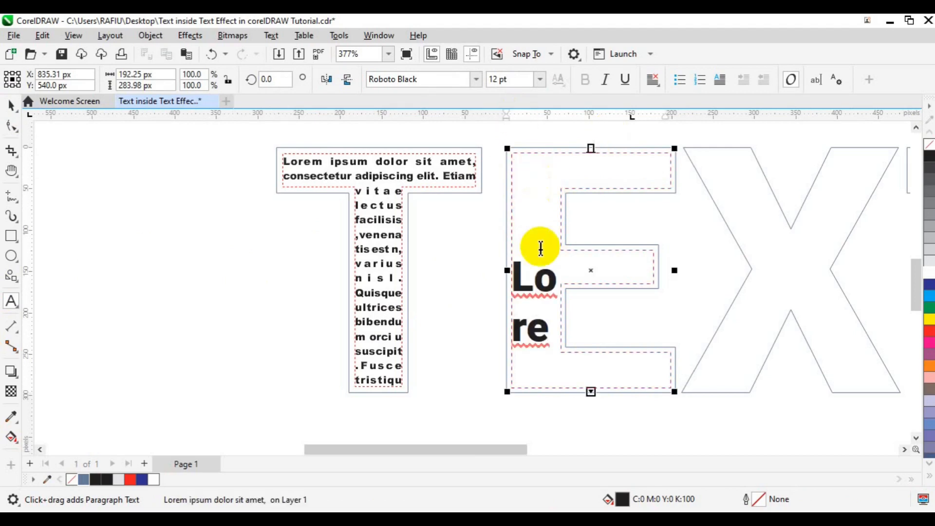
# Set all the text inside the E to Arial Black at 3 pt.
pyautogui.hotkey('ctrl', 'a')
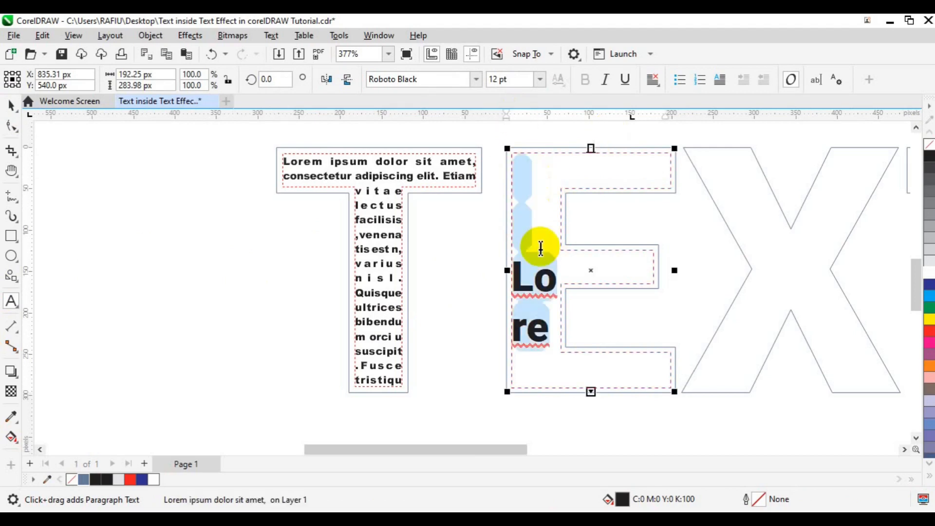
pyautogui.click(475, 81)
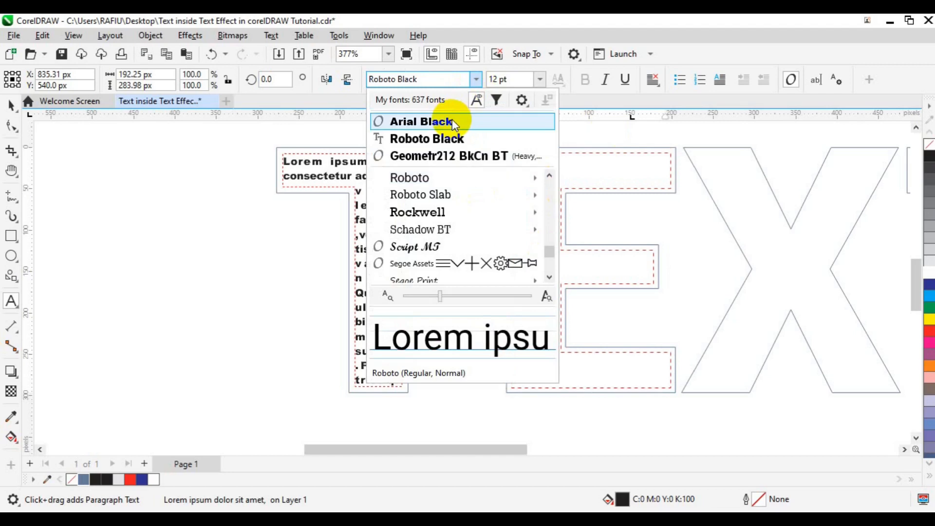
pyautogui.click(507, 82)
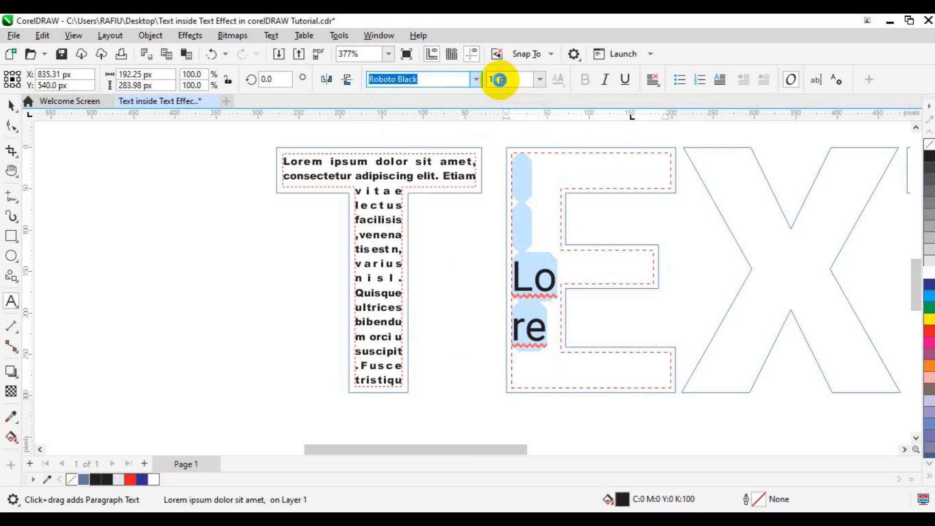
pyautogui.click(500, 80)
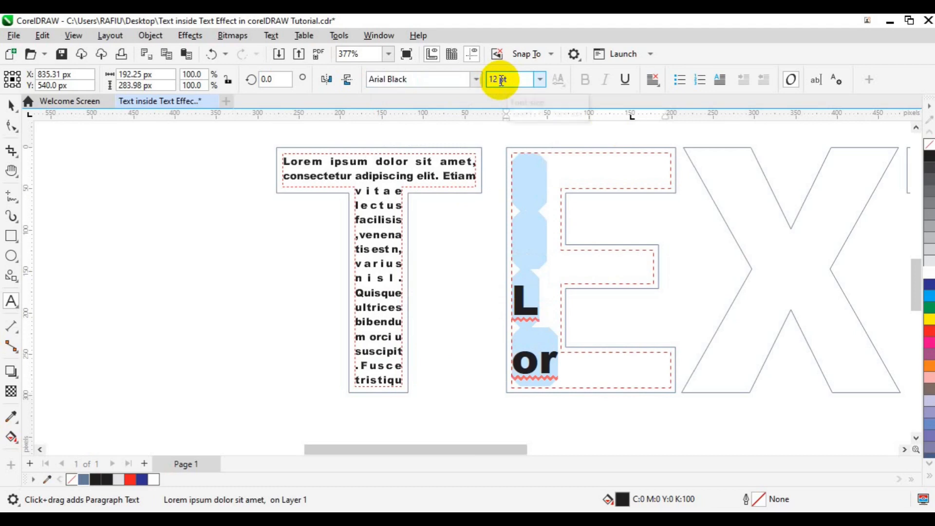
pyautogui.press('BackSpace')
pyautogui.press('BackSpace')
pyautogui.press('BackSpace')
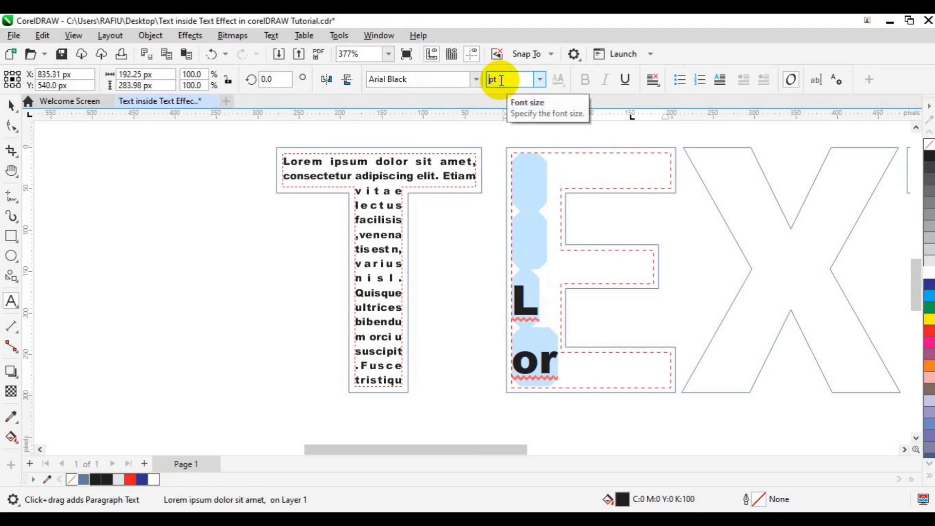
pyautogui.write('3')
pyautogui.press('Return')
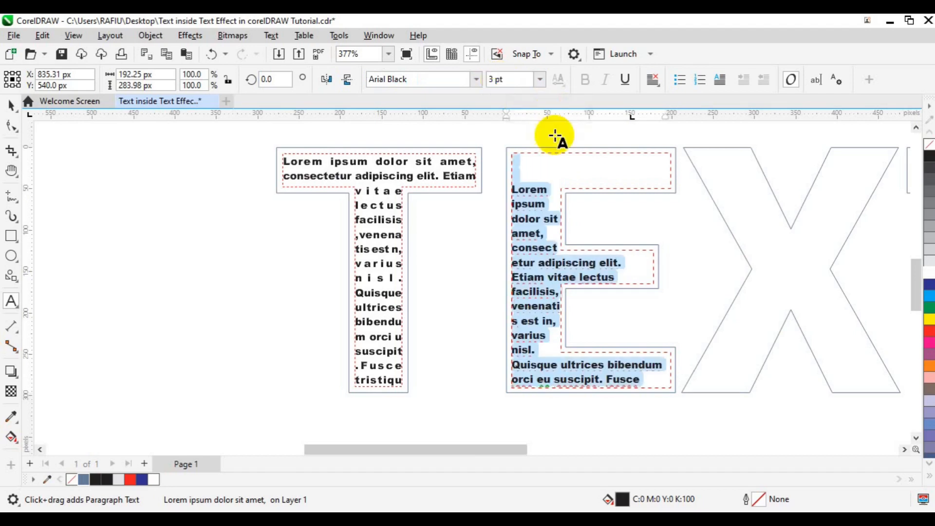
# Delete the blank lines before "Lorem" so the paragraph starts in the top arm of the E.
pyautogui.click(517, 193)
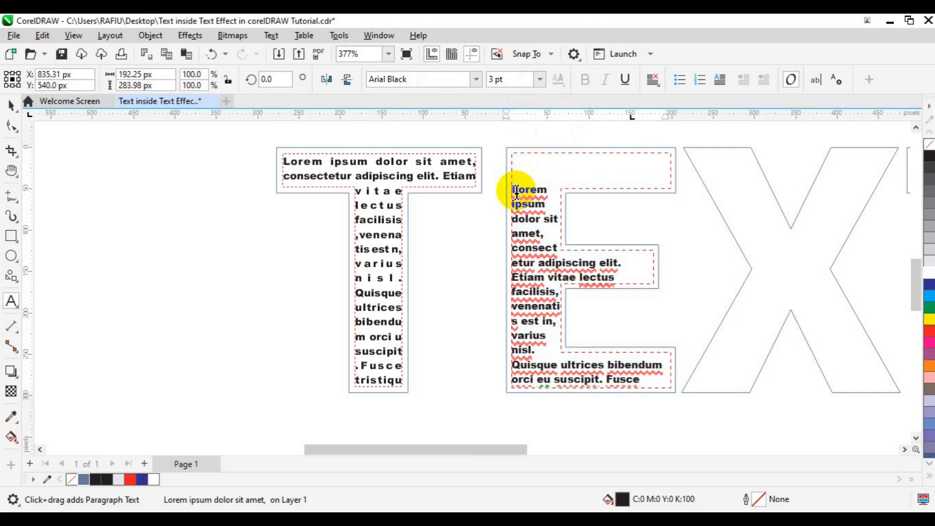
pyautogui.press('BackSpace')
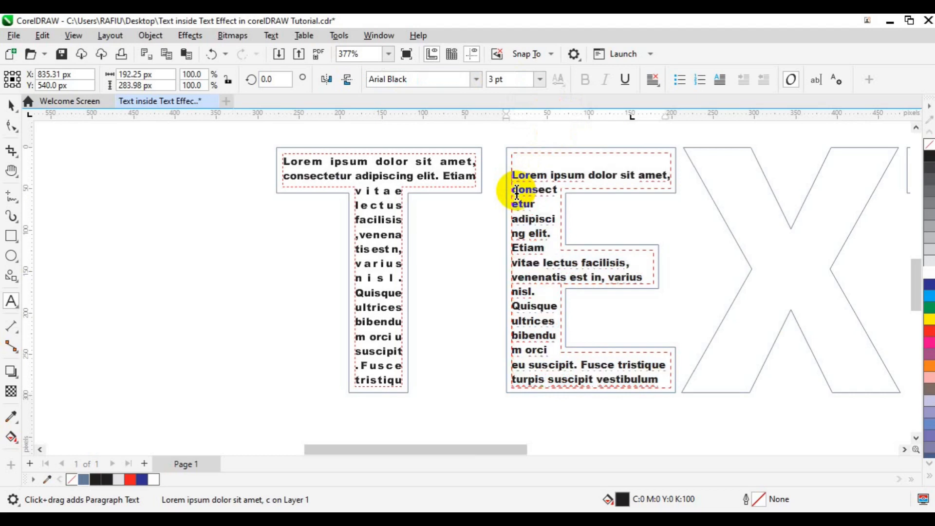
pyautogui.press('BackSpace')
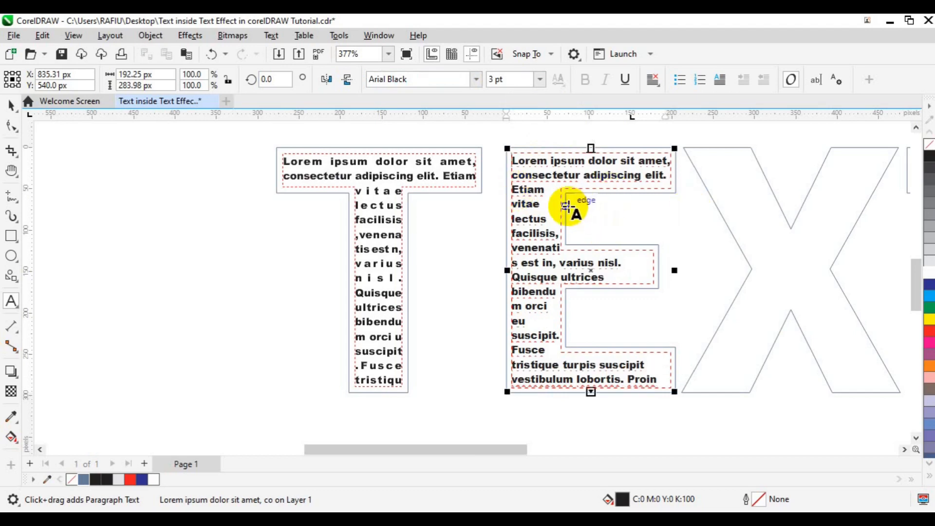
# Force-justify all the Lorem ipsum text inside the E.
pyautogui.hotkey('ctrl', 'a')
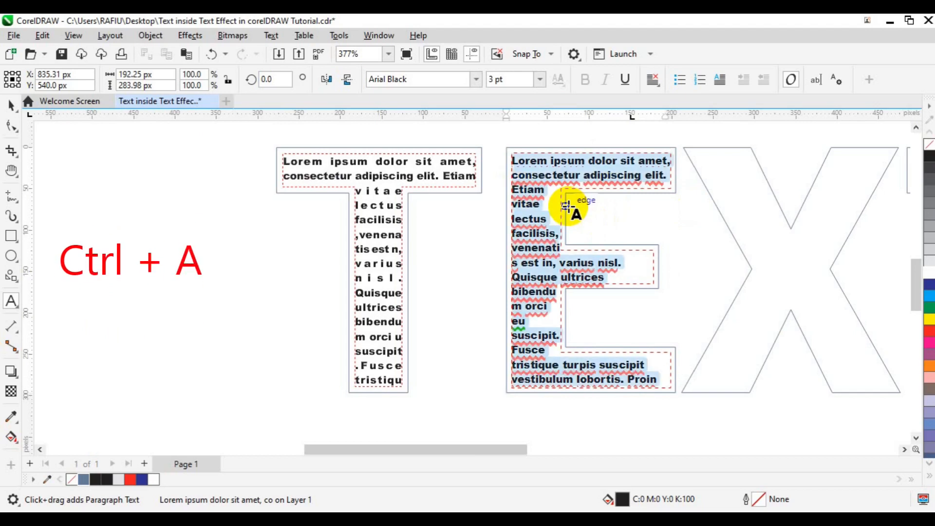
pyautogui.click(659, 89)
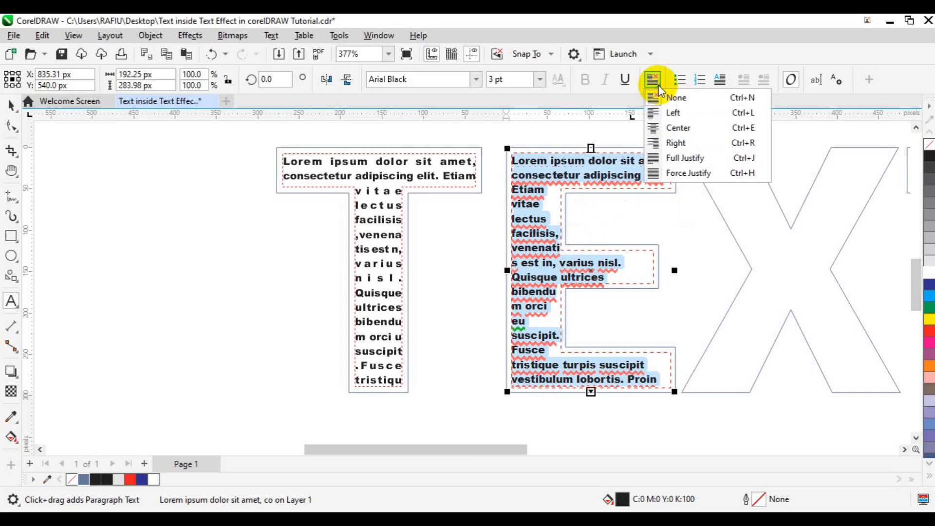
pyautogui.click(696, 174)
pyautogui.click(696, 174)
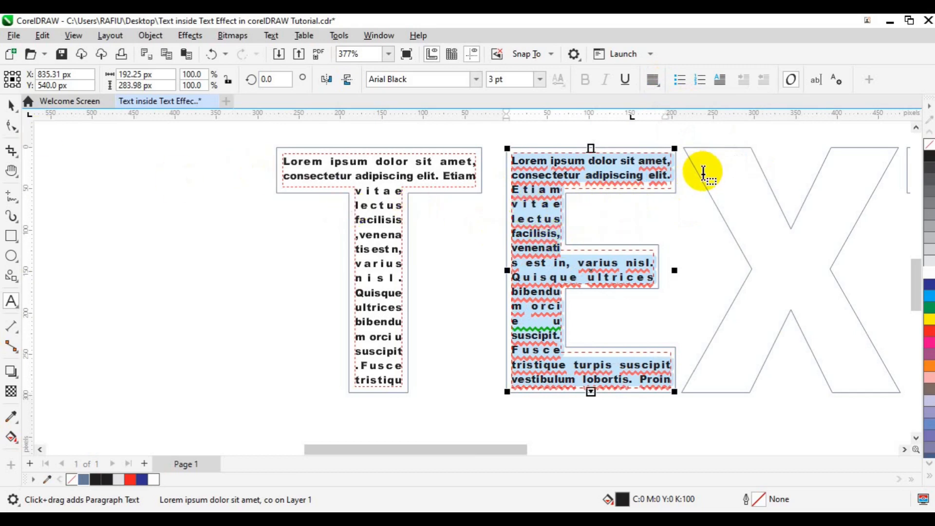
# Create a paragraph text frame inside the outline of the X and fill it with the copied Lorem ipsum text.
pyautogui.click(749, 200)
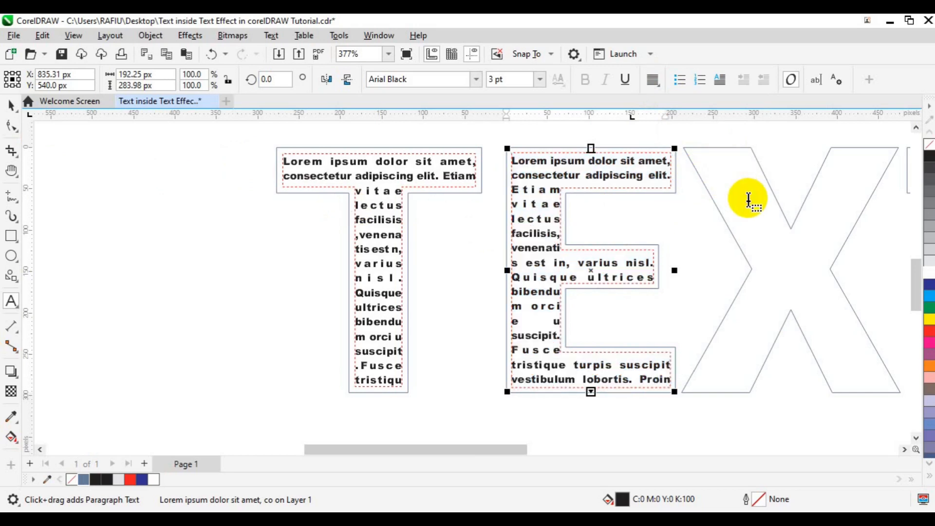
pyautogui.click(749, 200)
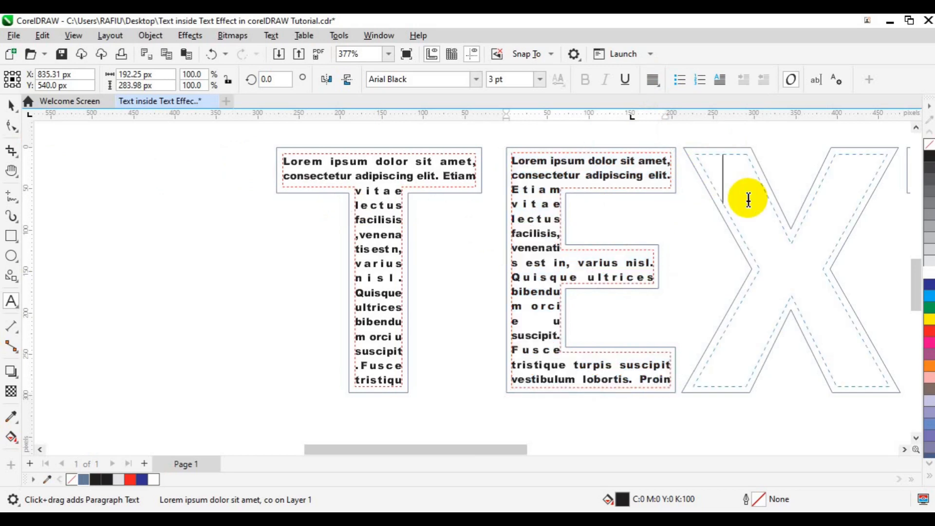
pyautogui.click(754, 200)
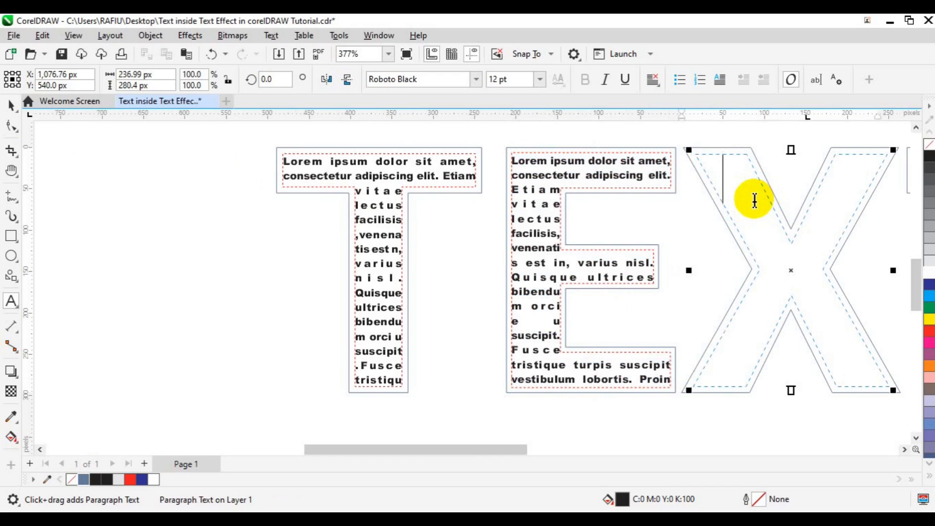
pyautogui.hotkey('ctrl', 'v')
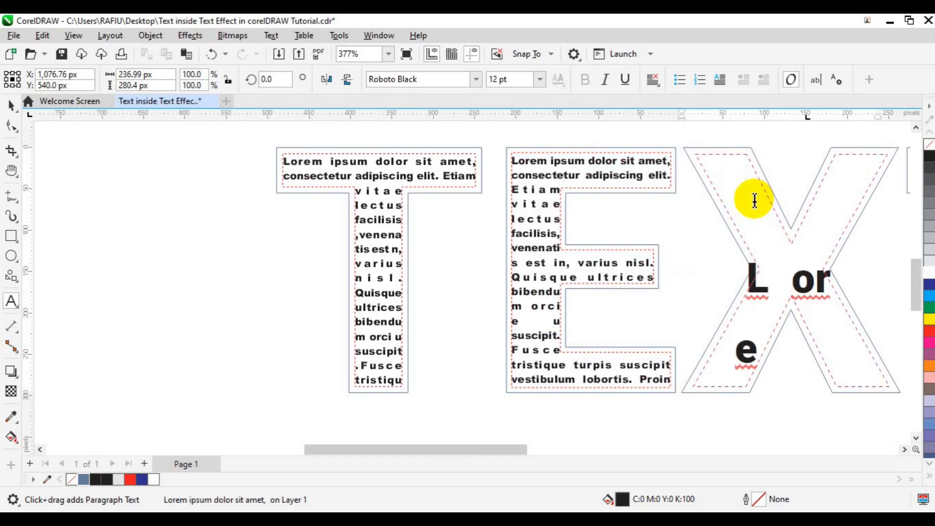
# Set all the text inside the X to 3 pt and change its font to Arial Black.
pyautogui.hotkey('ctrl', 'a')
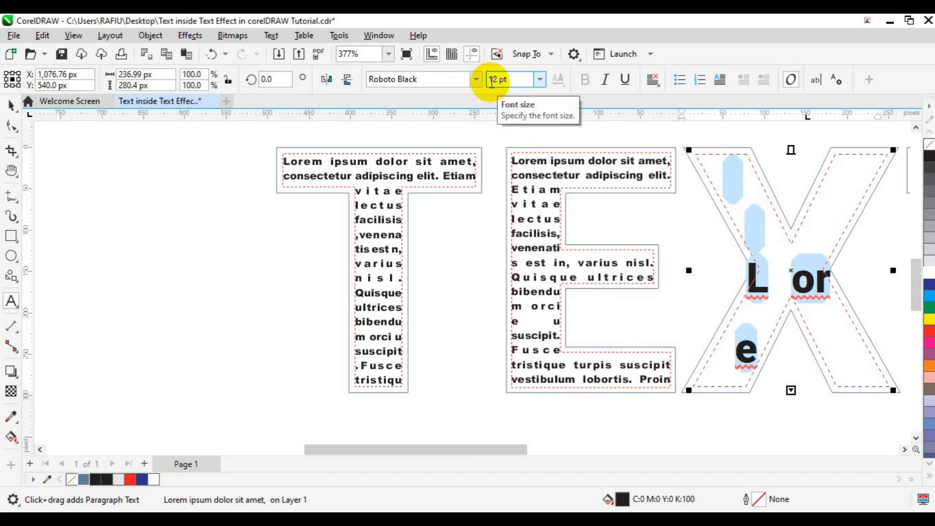
pyautogui.doubleClick(492, 79)
pyautogui.write('3')
pyautogui.press('Return')
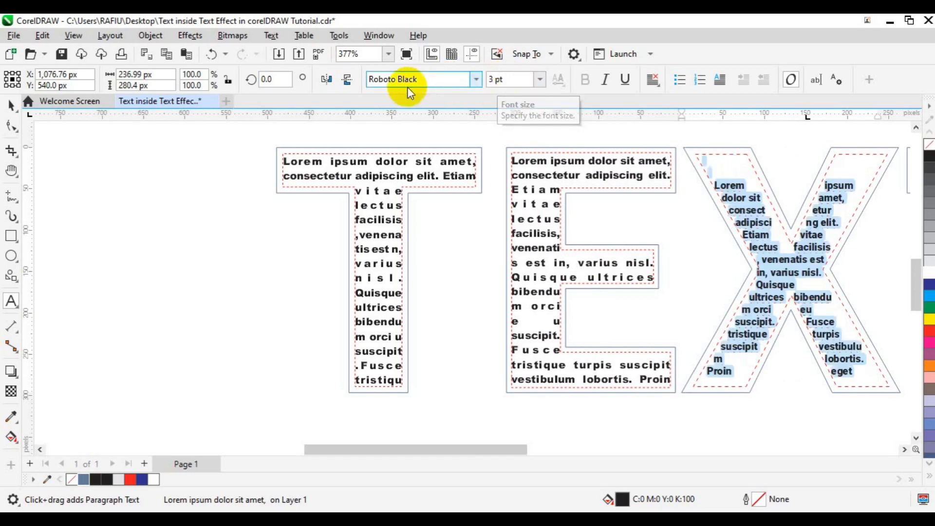
pyautogui.click(476, 79)
pyautogui.click(476, 80)
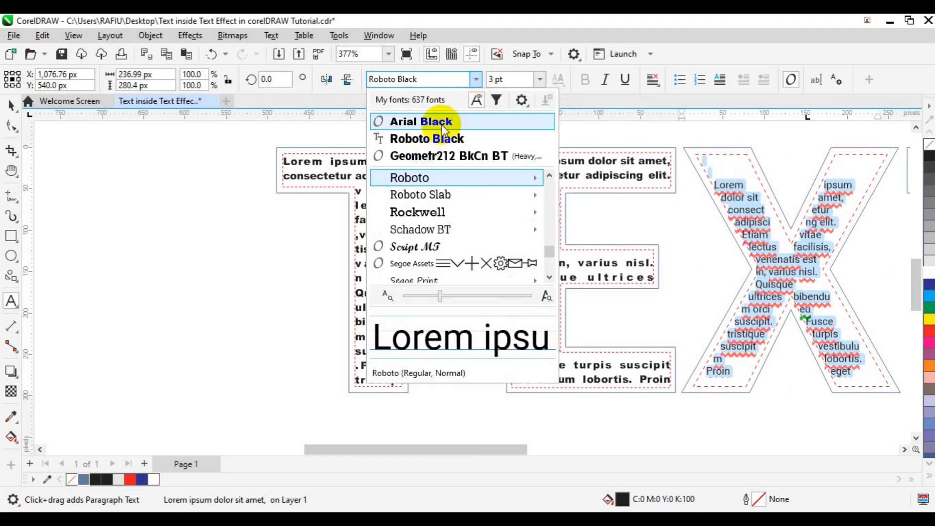
pyautogui.press('Escape')
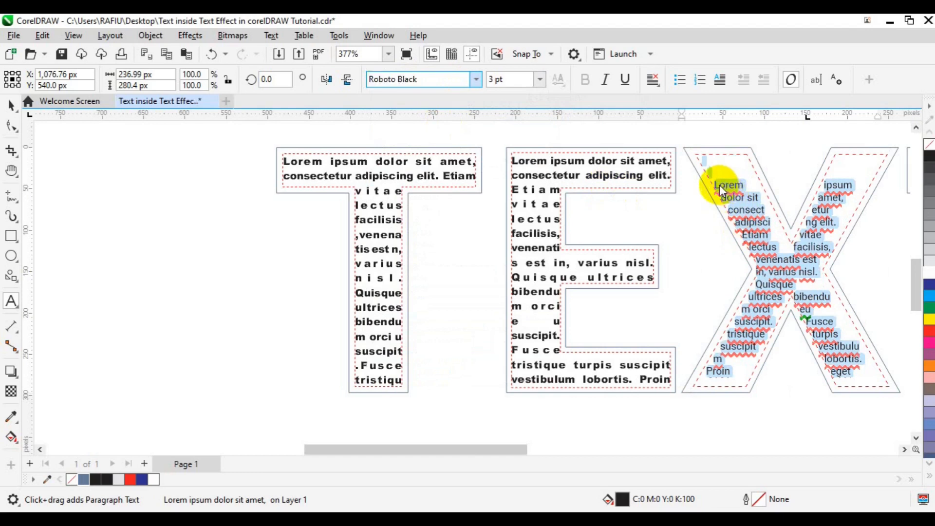
pyautogui.press('Return')
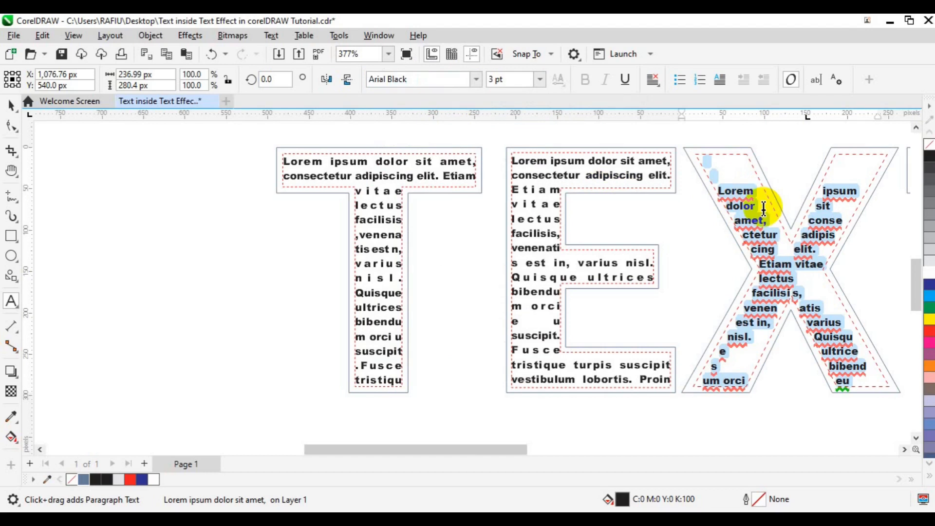
# Delete the blank lines before "Lorem" at the top of the X and select all of its text.
pyautogui.click(742, 242)
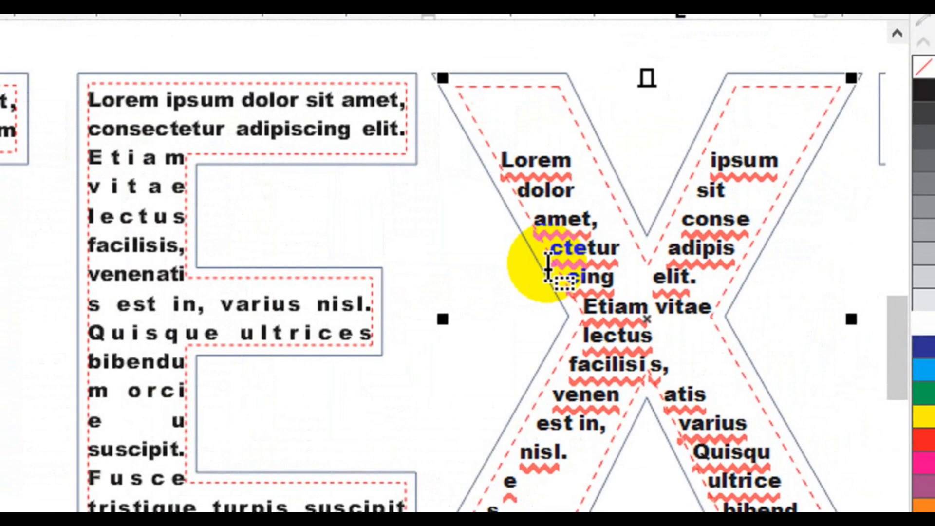
pyautogui.press('BackSpace')
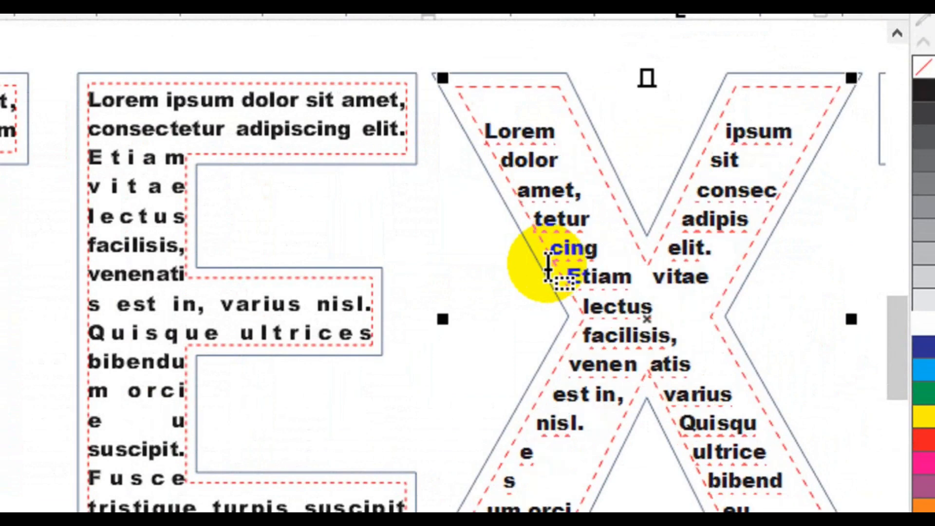
pyautogui.press('BackSpace')
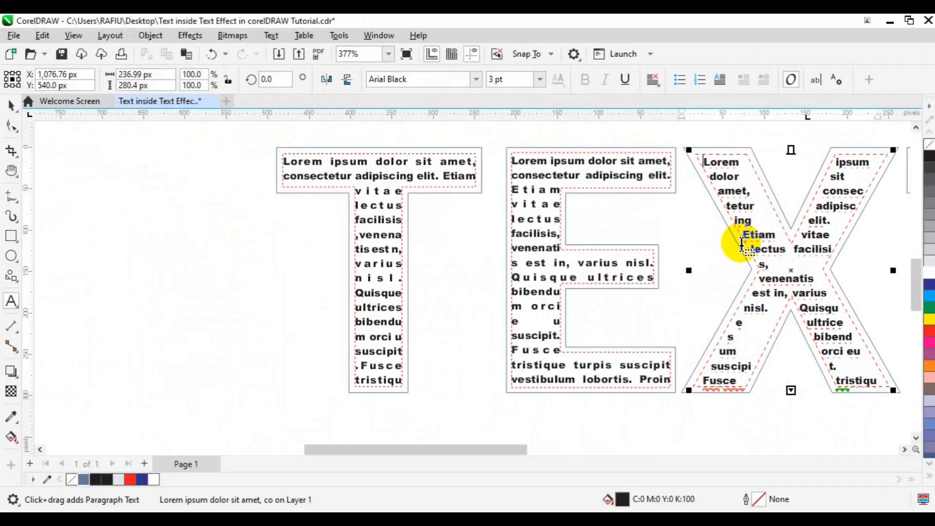
pyautogui.press('BackSpace')
pyautogui.hotkey('ctrl', 'a')
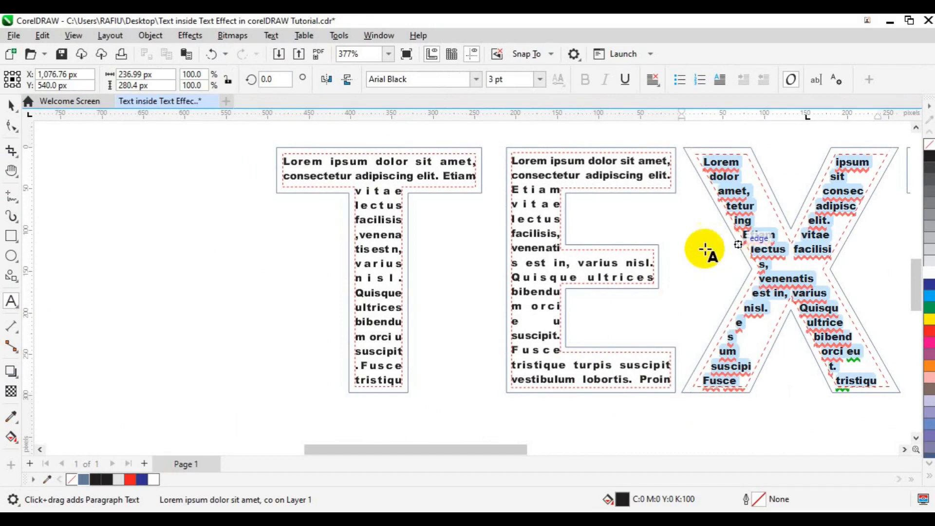
# Force-justify all the Lorem ipsum text inside the X.
pyautogui.click(660, 85)
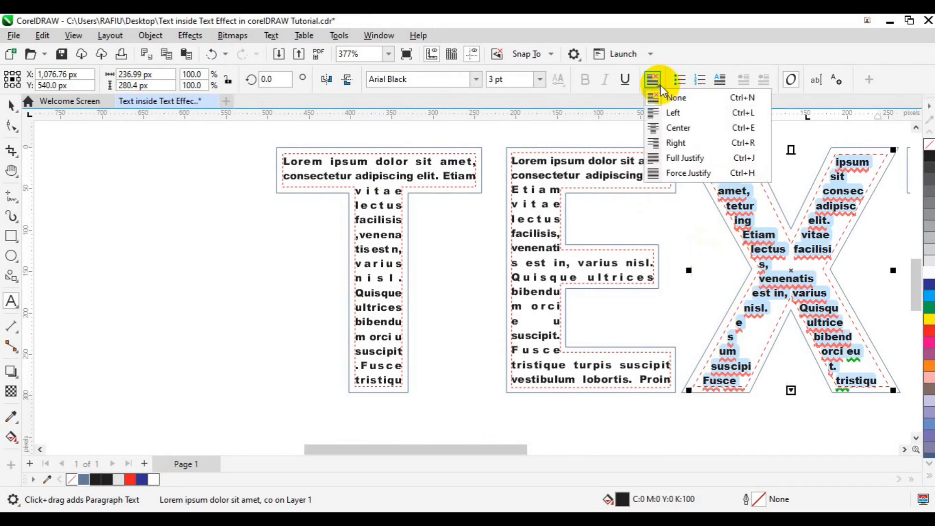
pyautogui.click(687, 174)
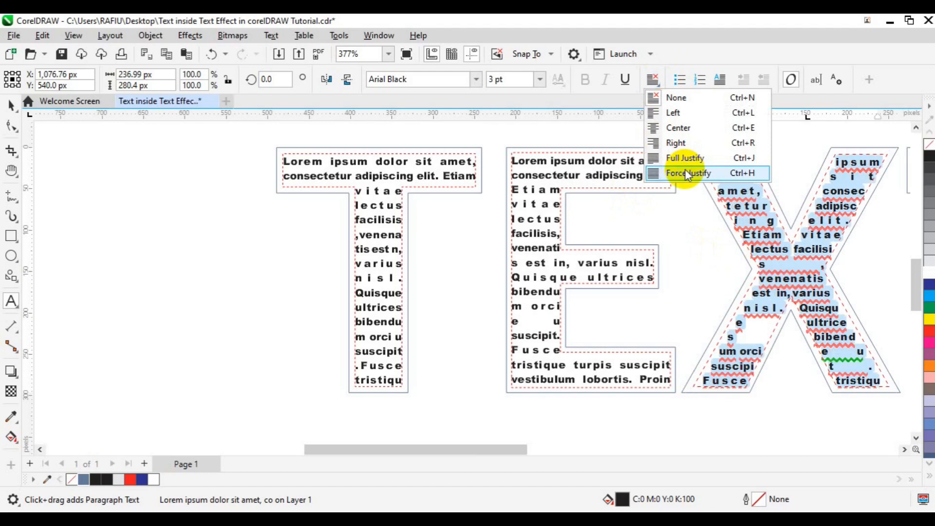
pyautogui.click(685, 171)
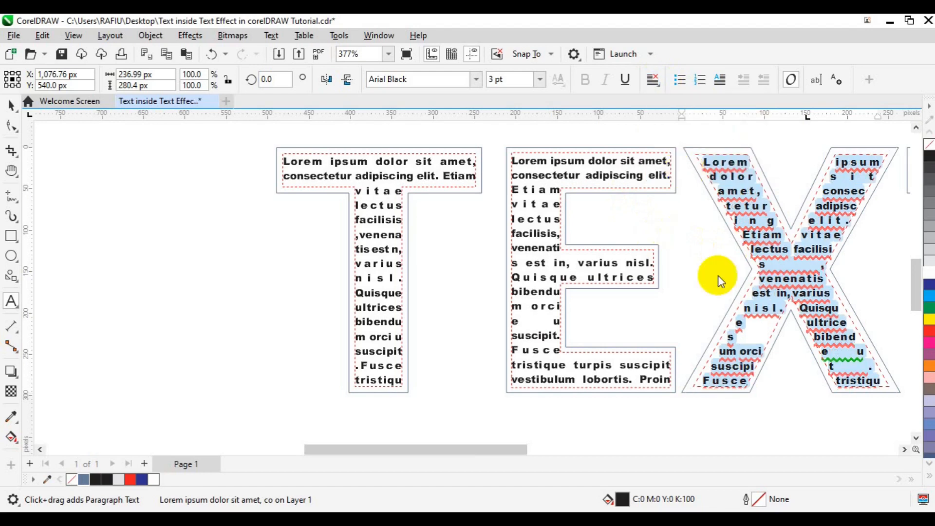
# Create a paragraph text frame inside the outline of the last T and fill it with the copied Lorem ipsum text.
pyautogui.moveTo(497, 446); pyautogui.dragTo(602, 441)
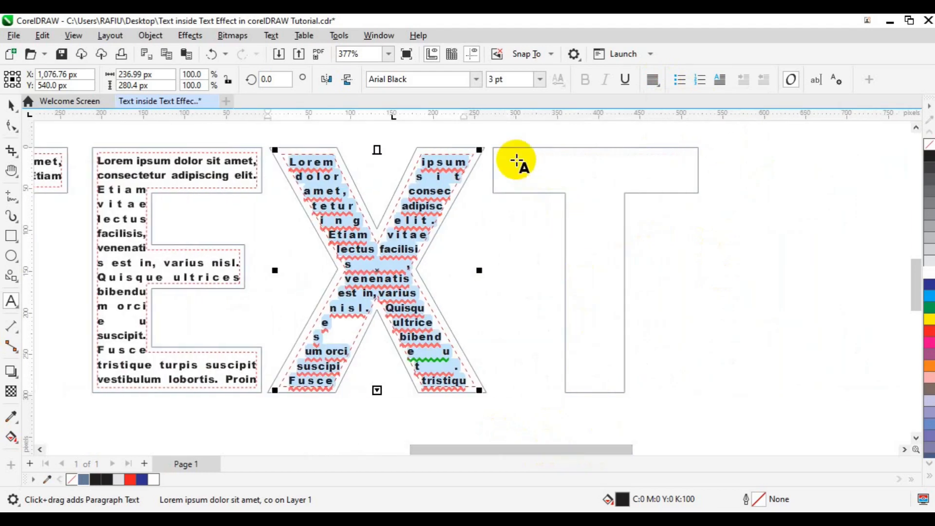
pyautogui.click(509, 190)
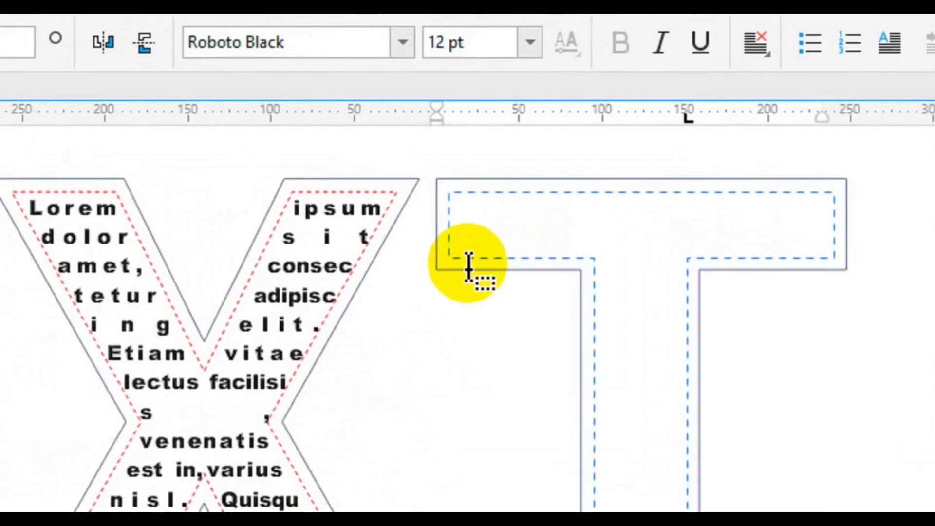
pyautogui.hotkey('ctrl', 'v')
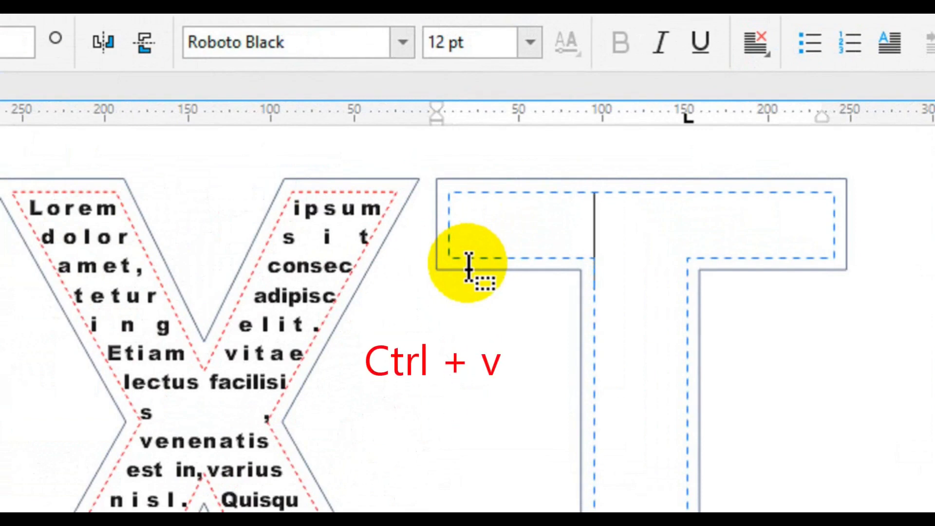
# Change the font of all the text inside the last T to Arial Black and set its size to 3 pt.
pyautogui.hotkey('ctrl', 'a')
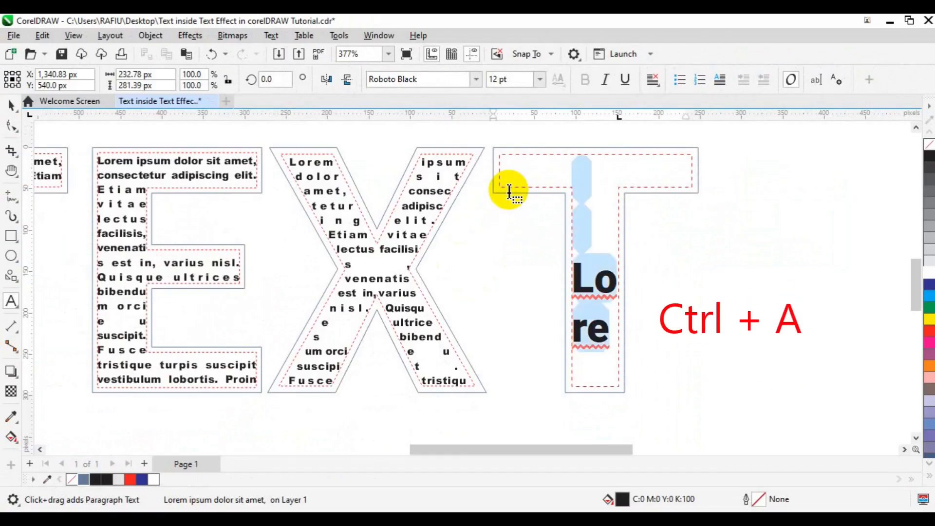
pyautogui.click(474, 85)
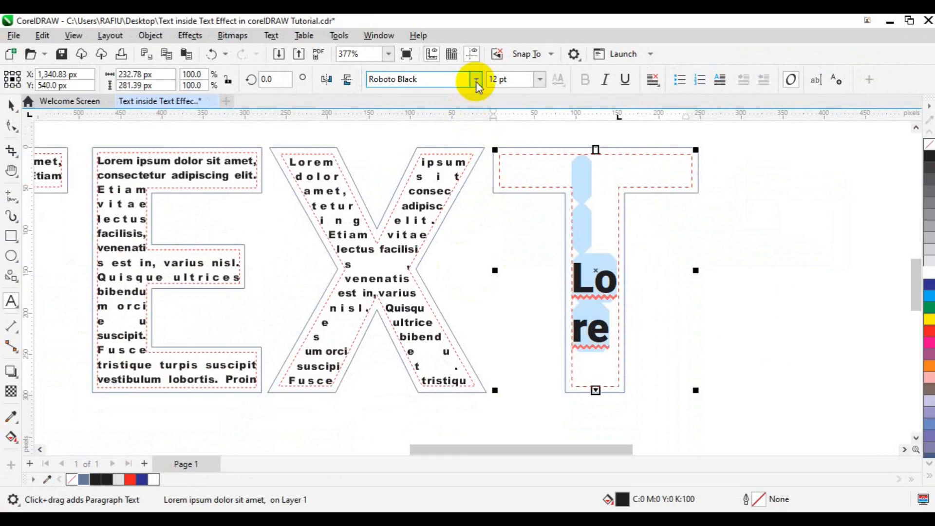
pyautogui.click(476, 80)
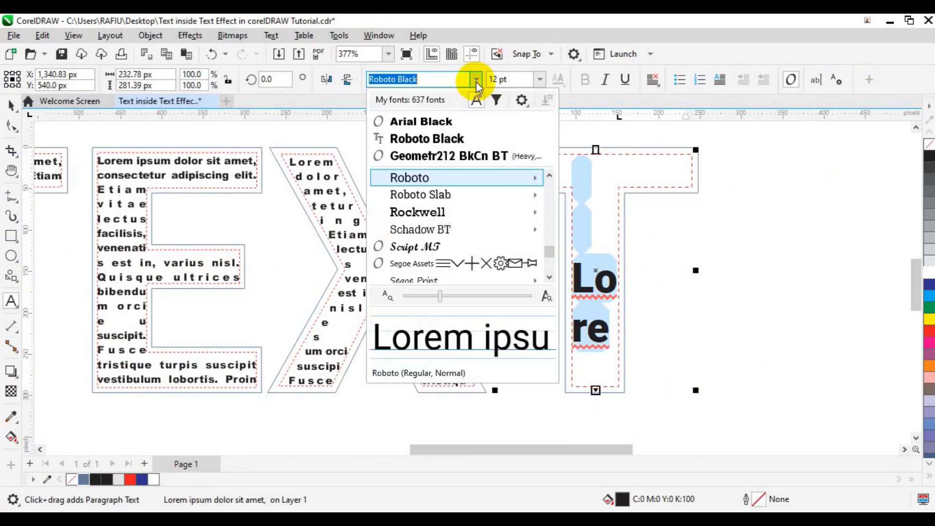
pyautogui.click(449, 122)
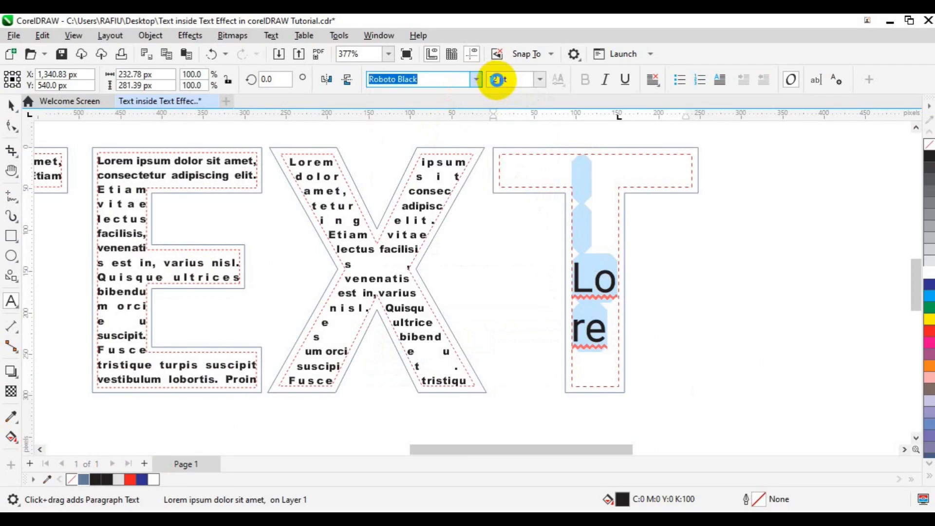
pyautogui.click(497, 79)
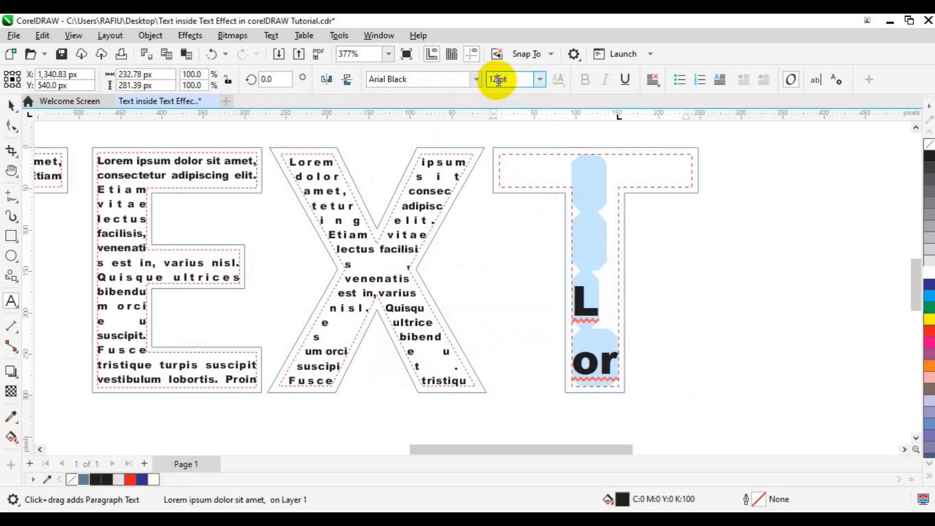
pyautogui.press('BackSpace')
pyautogui.write('3')
pyautogui.press('BackSpace')
pyautogui.press('BackSpace')
pyautogui.write('3')
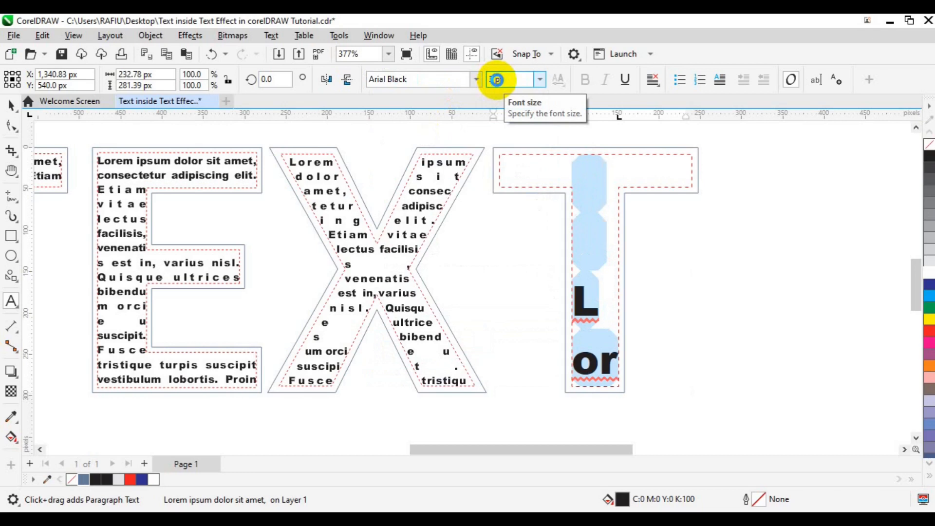
pyautogui.press('Return')
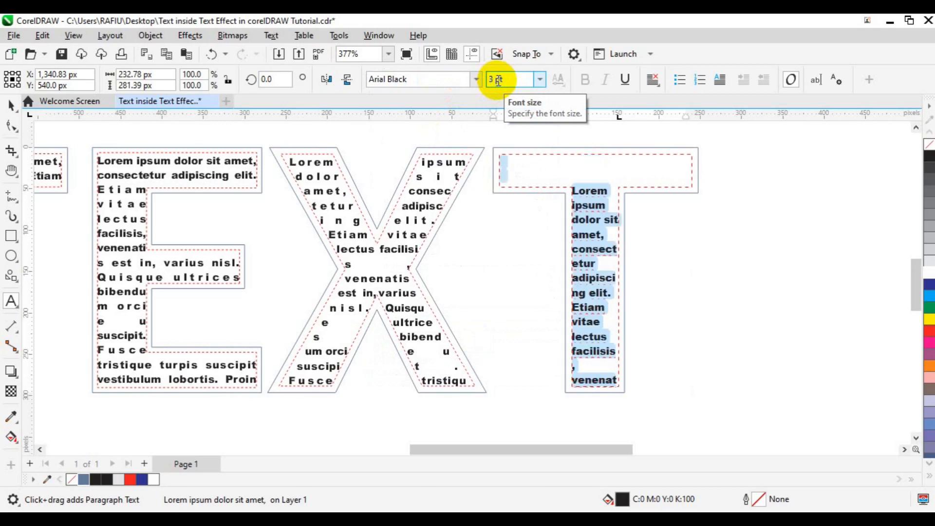
# Delete the blank lines before "Lorem" at the top of the last T.
pyautogui.click(582, 195)
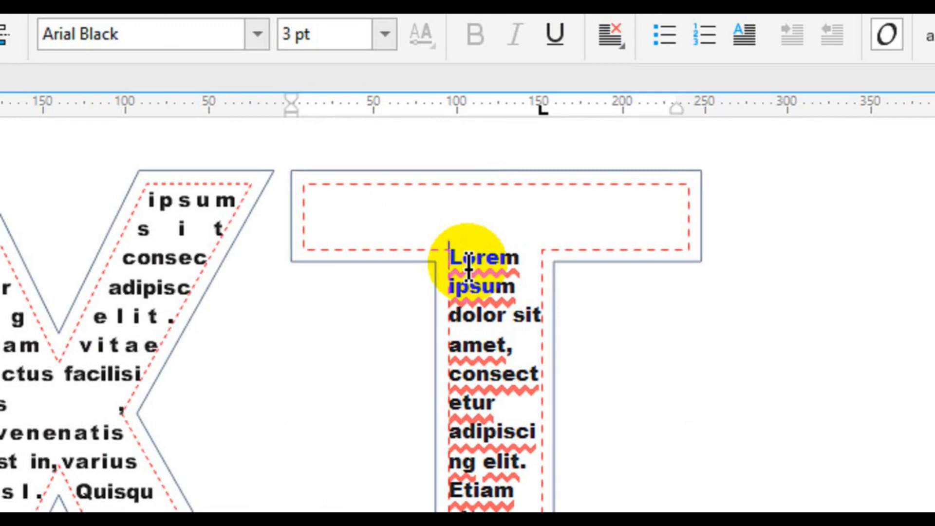
pyautogui.press('BackSpace')
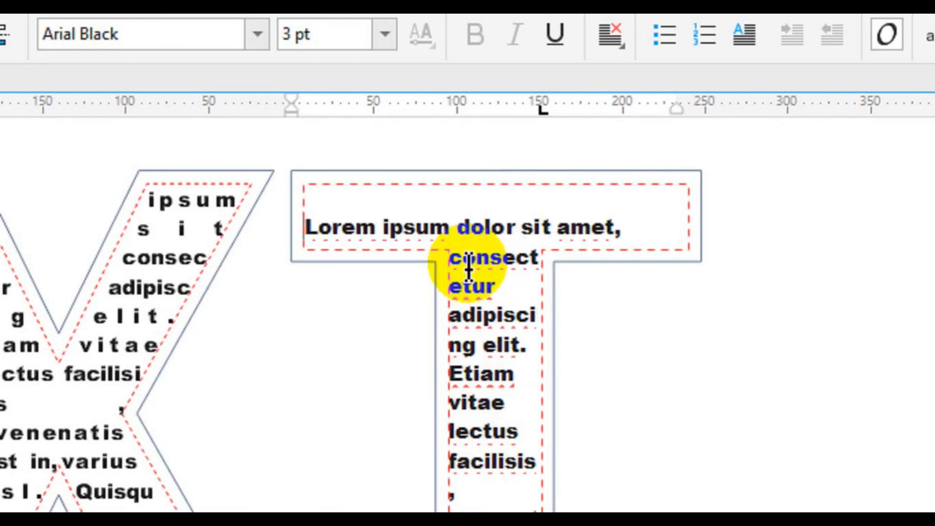
pyautogui.press('BackSpace')
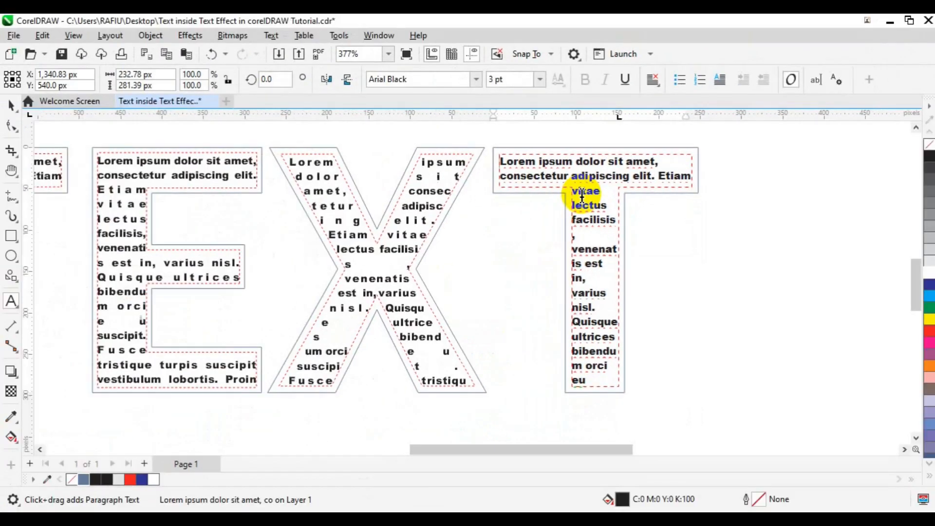
# Force-justify all the Lorem ipsum text inside the last T.
pyautogui.hotkey('ctrl', 'a')
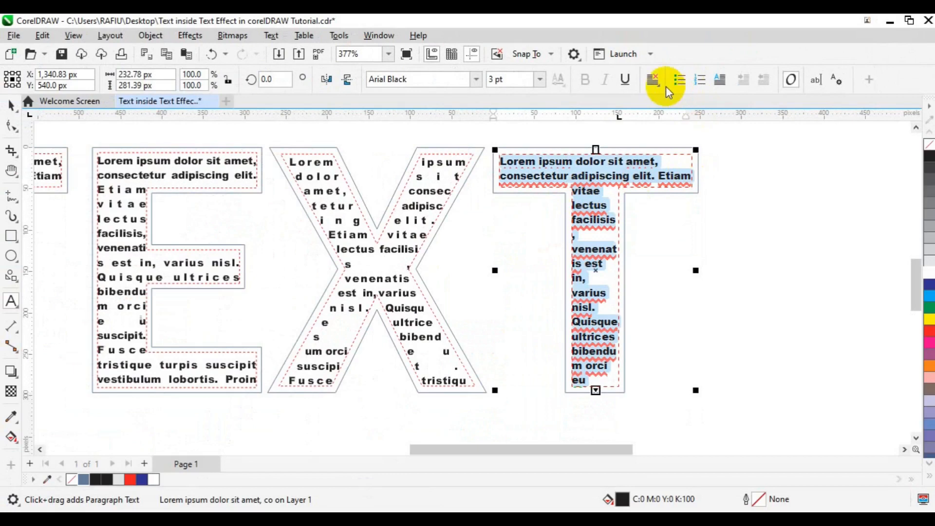
pyautogui.click(661, 87)
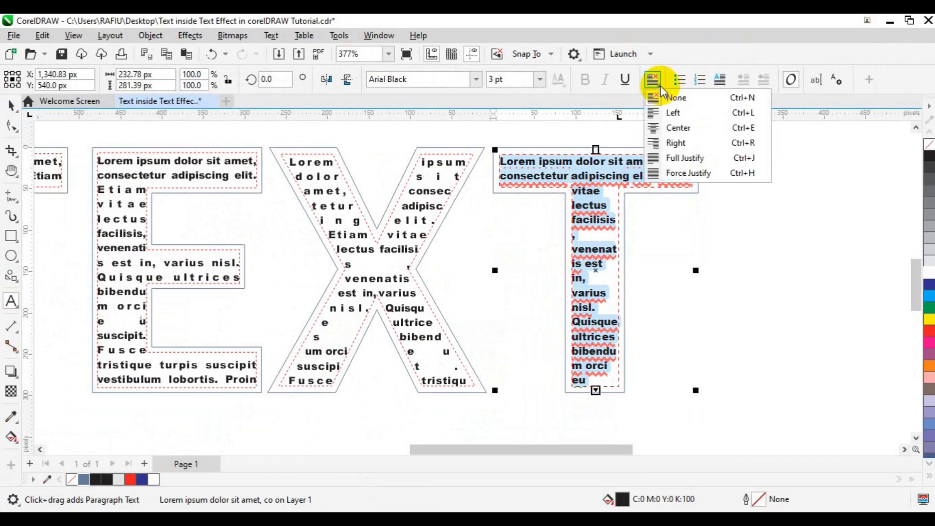
pyautogui.click(678, 171)
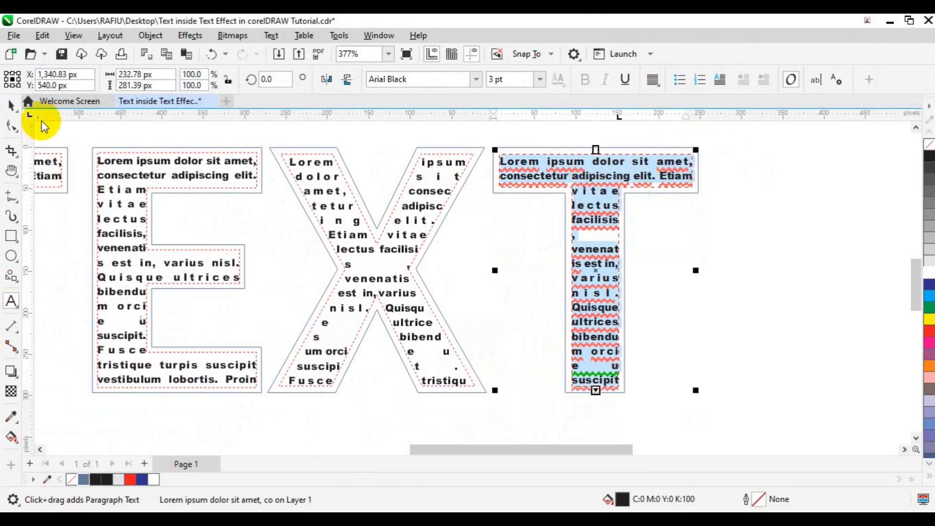
# Select all four outlined letters together with their inner text and convert the text to curves.
pyautogui.click(11, 105)
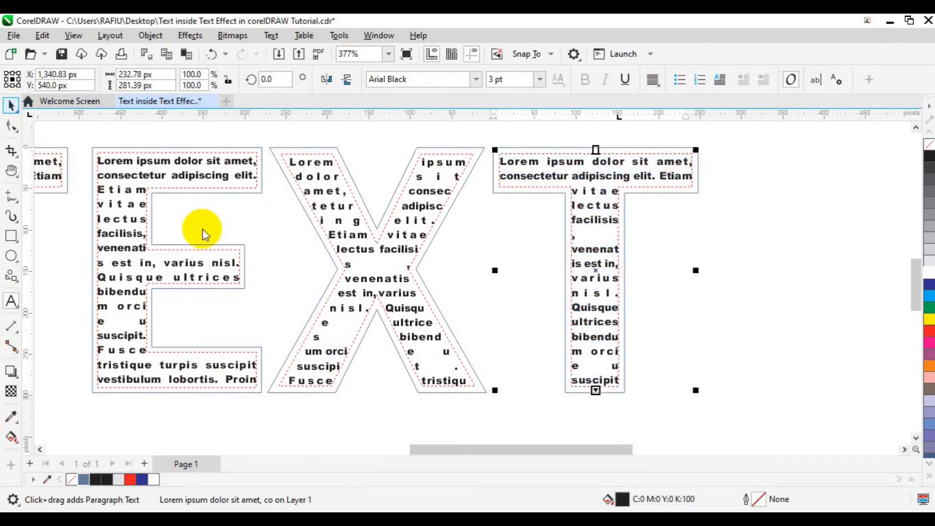
pyautogui.scroll(-2, 201, 227)
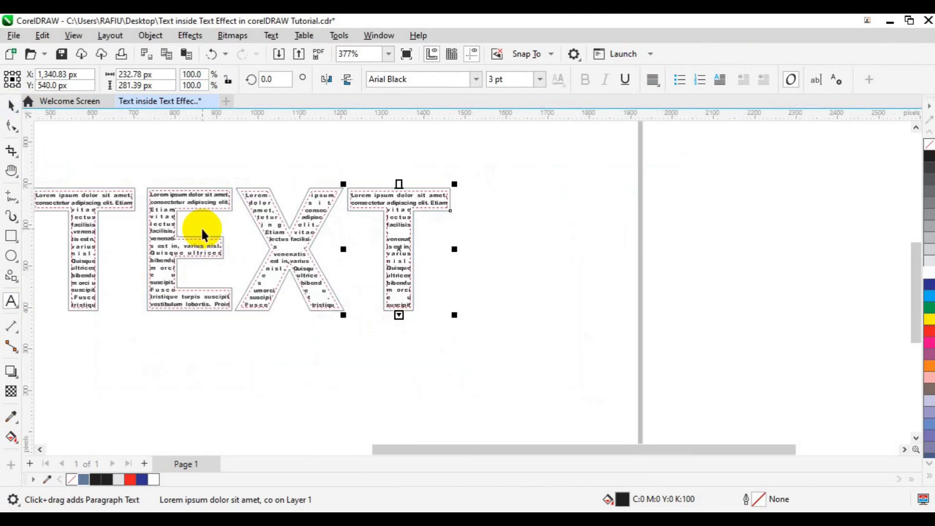
pyautogui.scroll(-1, 201, 227)
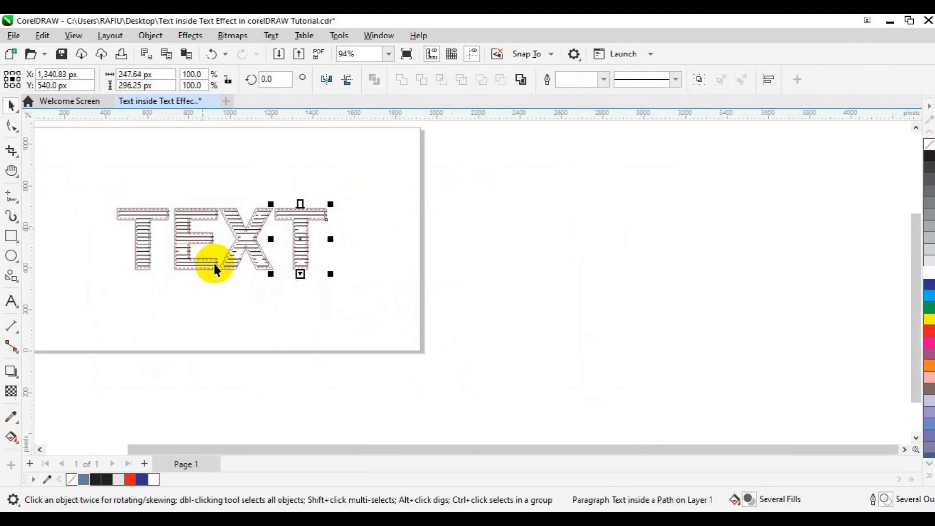
pyautogui.scroll(1, 210, 267)
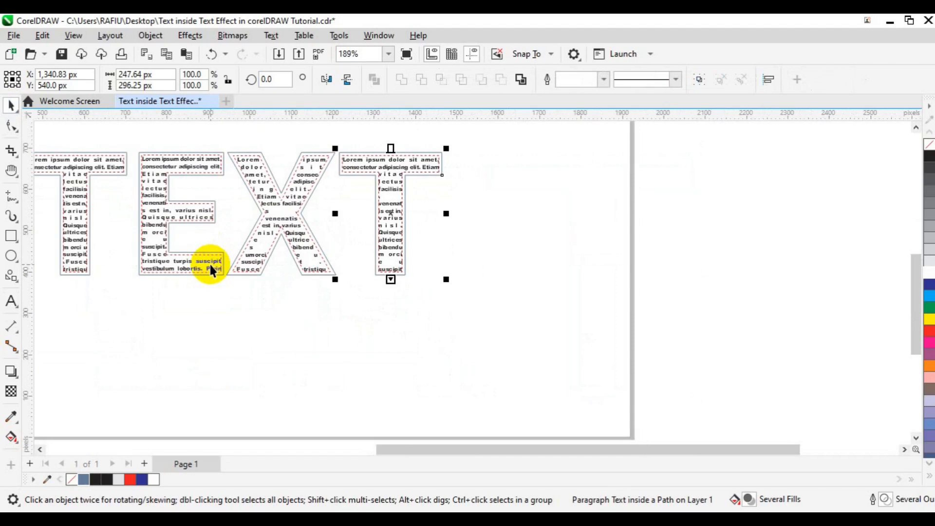
pyautogui.press('h')
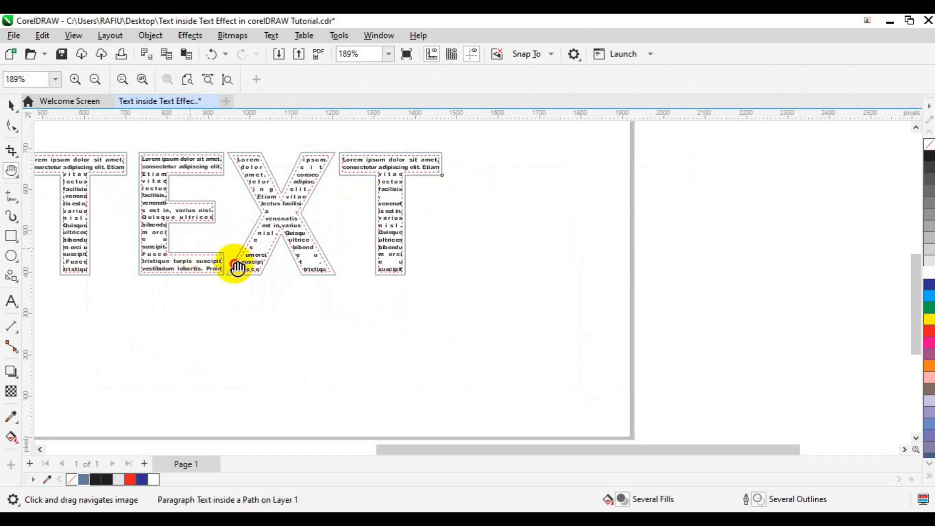
pyautogui.moveTo(291, 285); pyautogui.dragTo(316, 303)
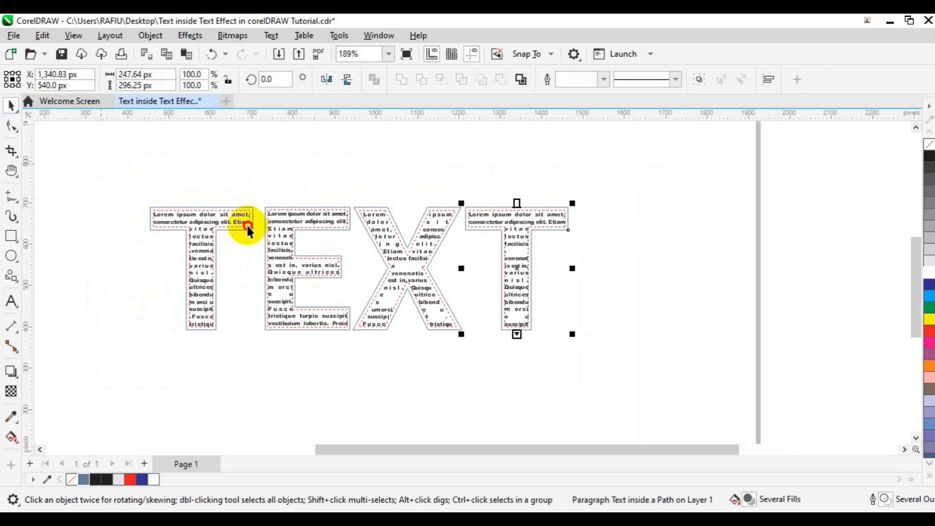
pyautogui.moveTo(543, 335); pyautogui.dragTo(604, 355)
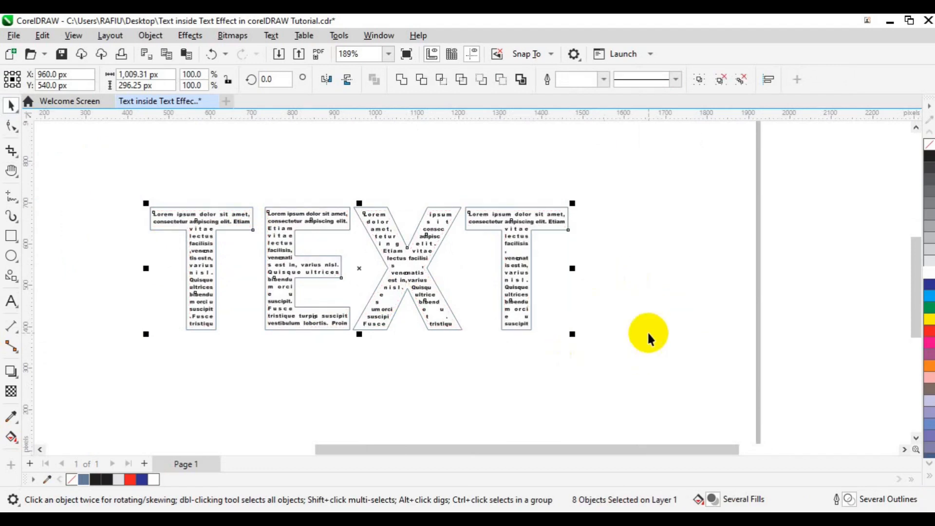
pyautogui.scroll(1, 386, 195)
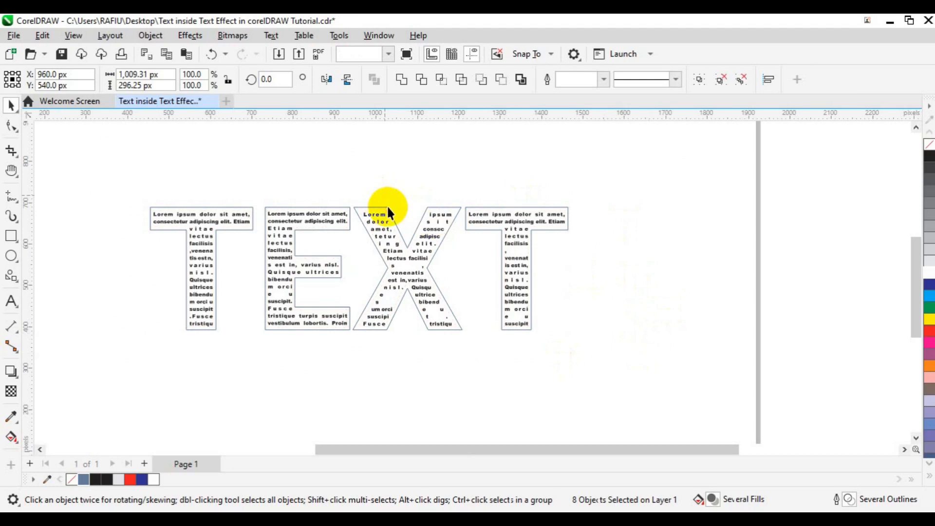
# Delete the hairline outlines of all four letters, keeping only the Lorem ipsum text shapes.
pyautogui.click(387, 207)
pyautogui.keyDown('shift'); pyautogui.click(500, 211); pyautogui.keyUp('shift')
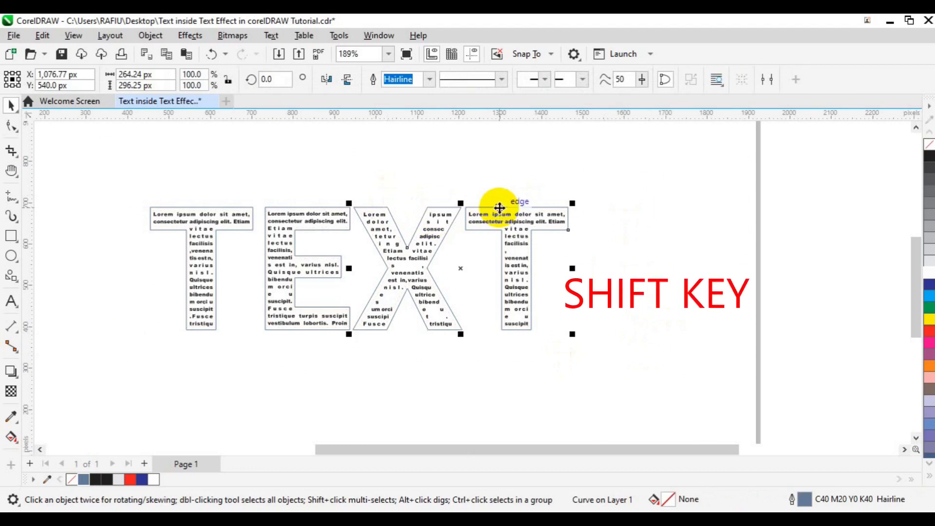
pyautogui.keyDown('shift'); pyautogui.click(291, 212); pyautogui.keyUp('shift')
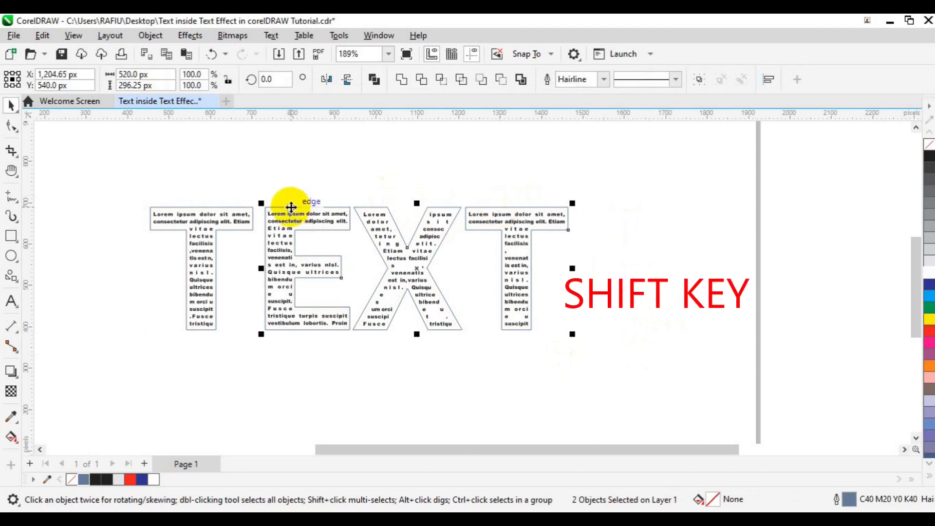
pyautogui.keyDown('shift'); pyautogui.click(200, 213); pyautogui.keyUp('shift')
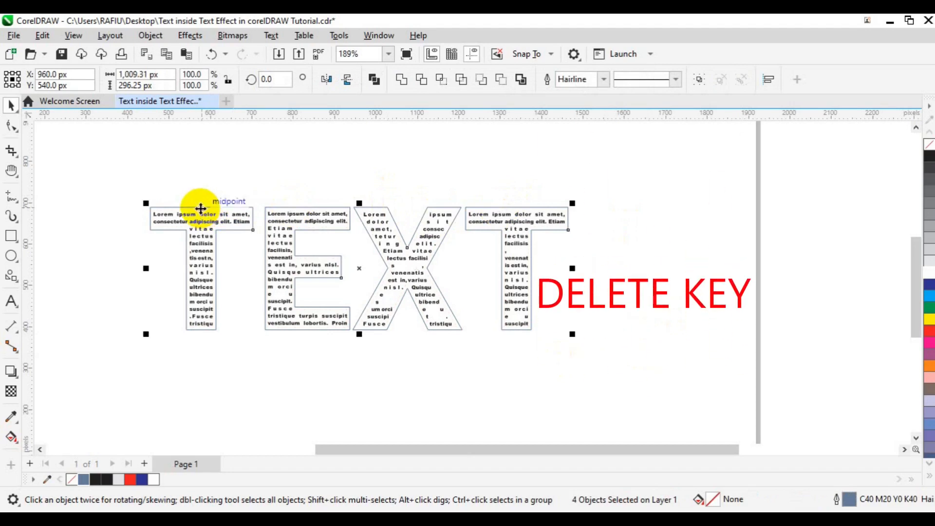
pyautogui.press('Delete')
# Group the four Lorem ipsum letter shapes into one object and clear the selection.
pyautogui.moveTo(113, 176); pyautogui.dragTo(603, 357)
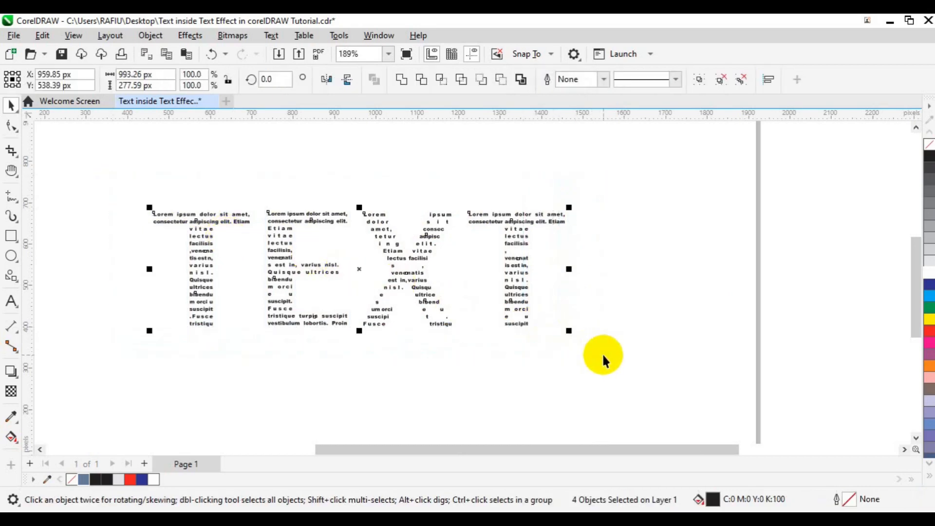
pyautogui.hotkey('ctrl', 'g')
pyautogui.click(703, 379)
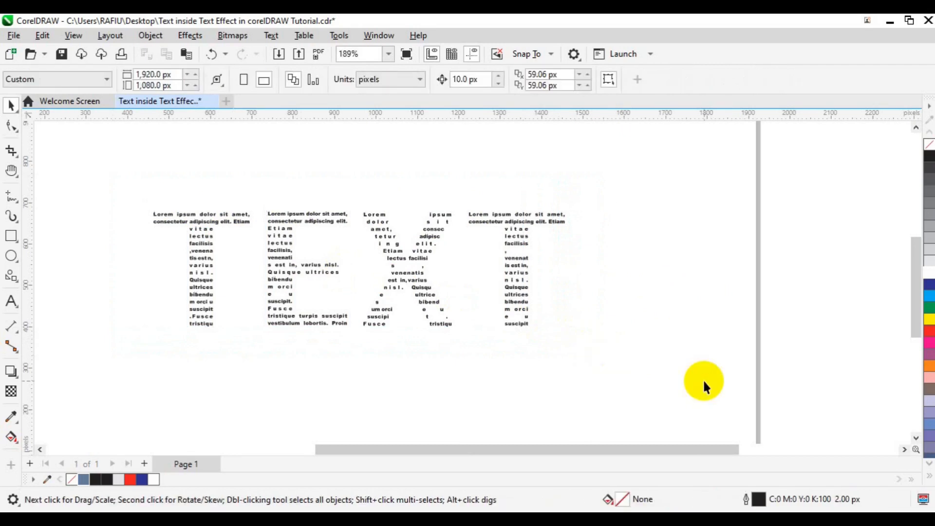